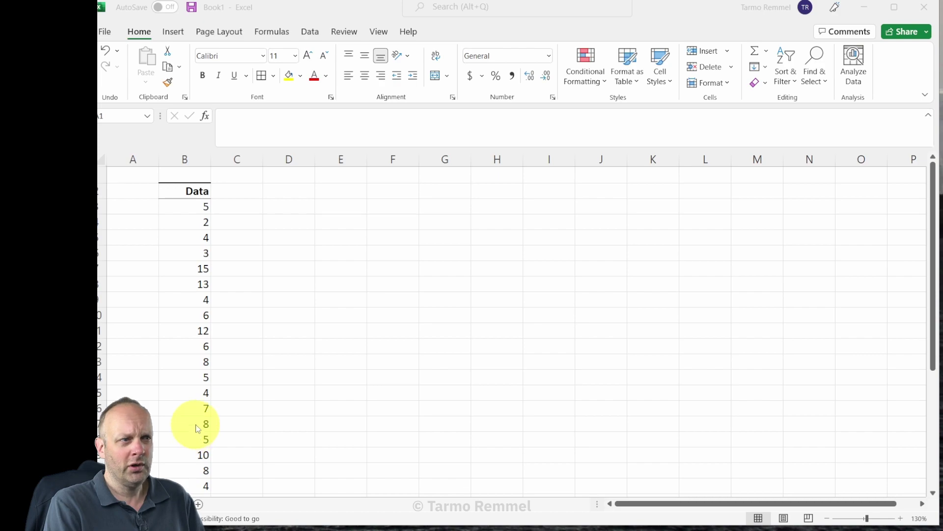
Step: Enter the headings 'Bins' in D2 and 'Frequency' in E2
scroll(195, 423, "down", 4)
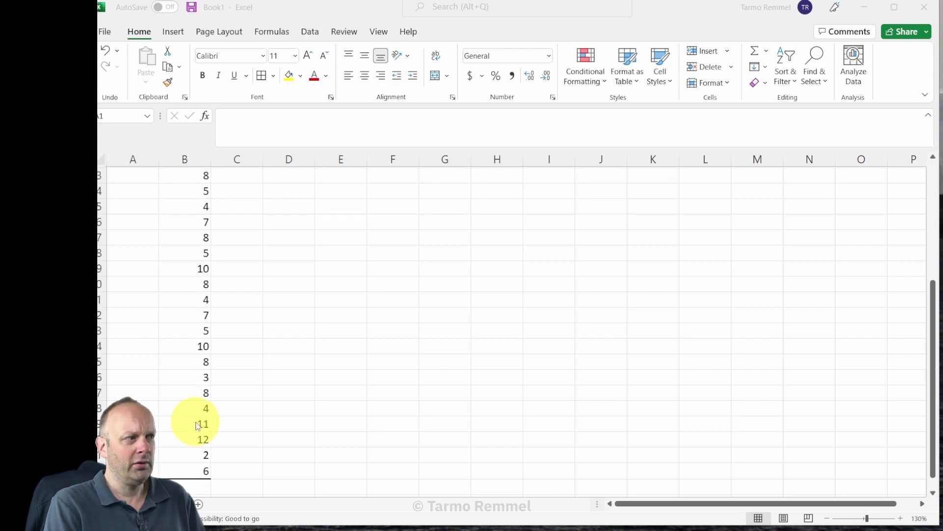
scroll(195, 421, "down", 1)
scroll(223, 417, "up", 2)
scroll(224, 417, "up", 3)
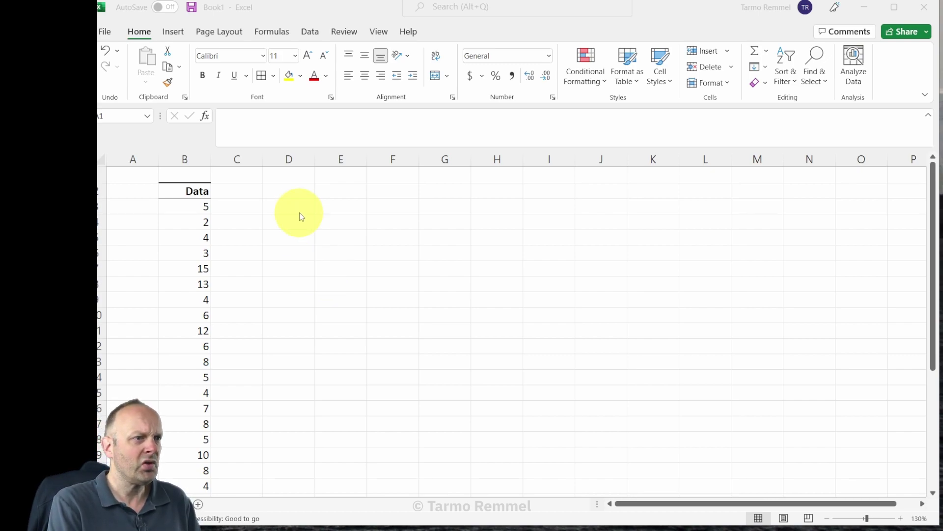
key("alt+Tab")
left_click(299, 191)
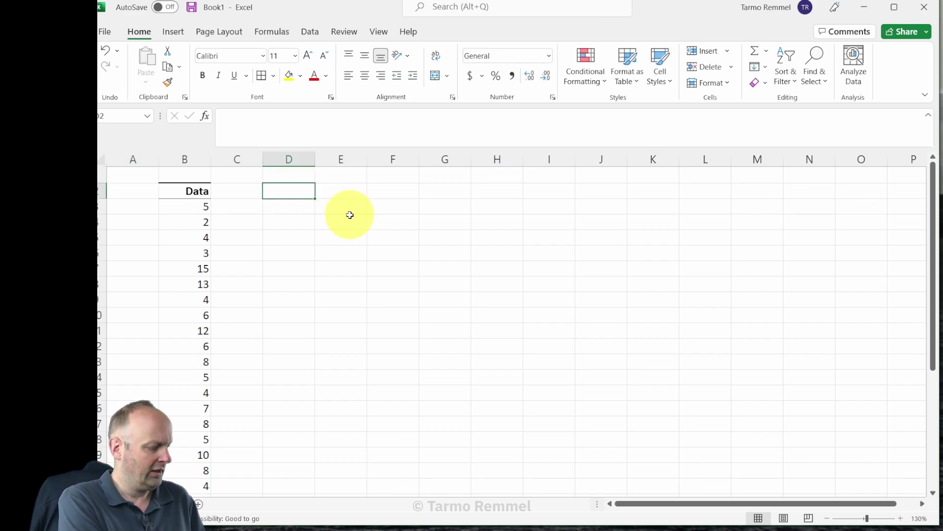
type("Bins")
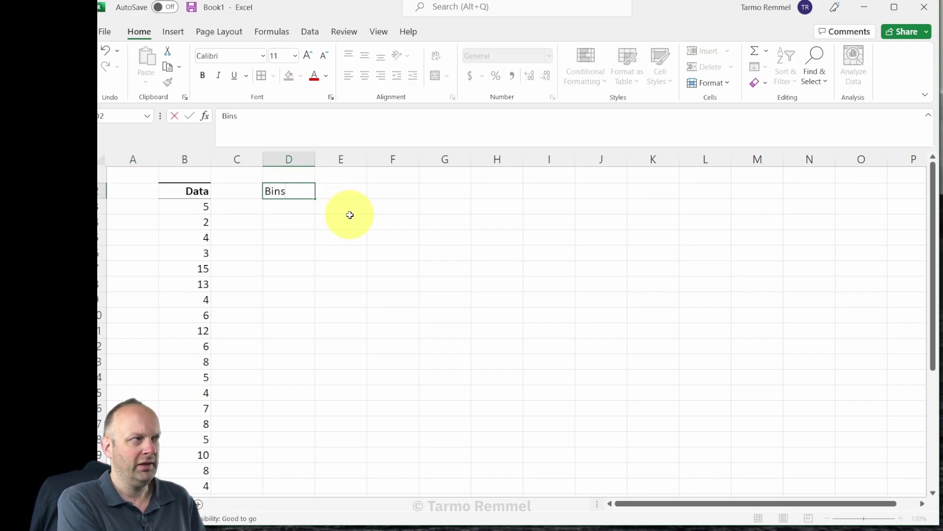
key("Tab")
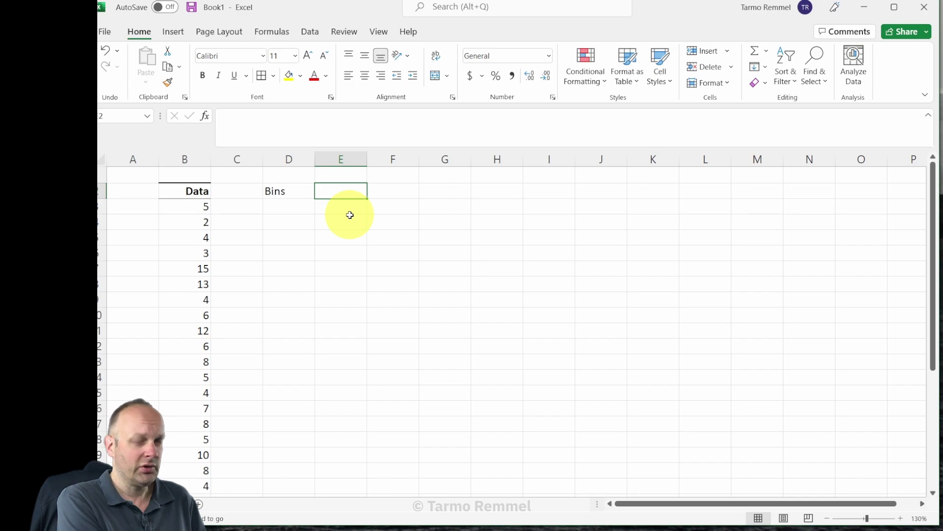
type("Frequency")
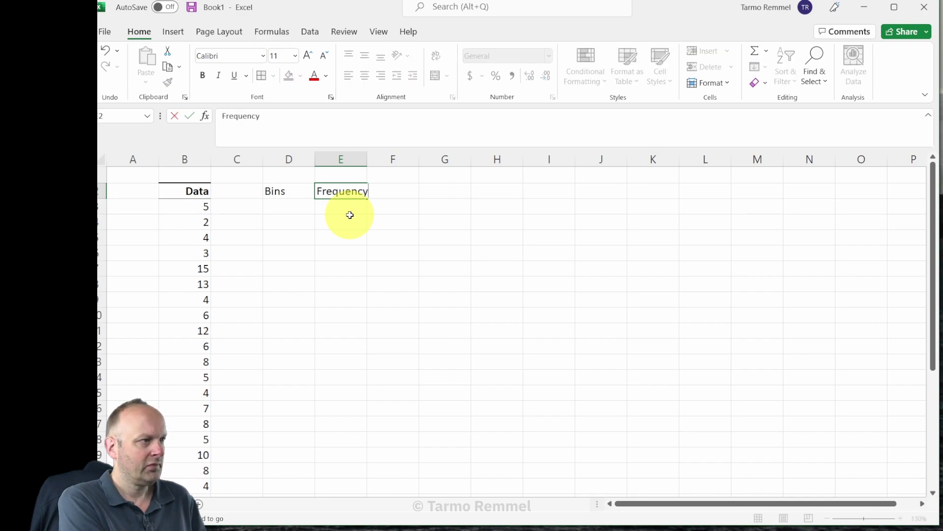
key("Return")
key("Up")
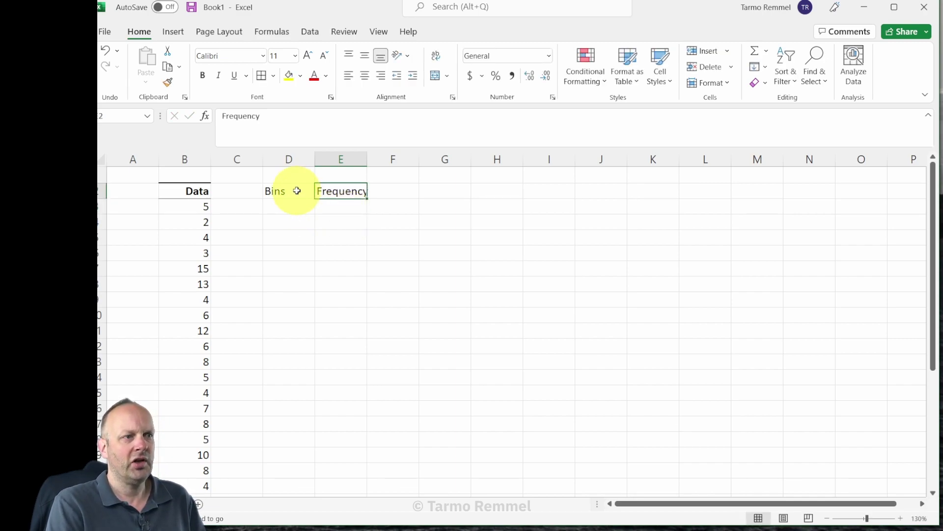
Step: Right-align columns D and E, and add a right-aligned 'Label' heading in F2
left_click_drag(294, 160, 326, 158)
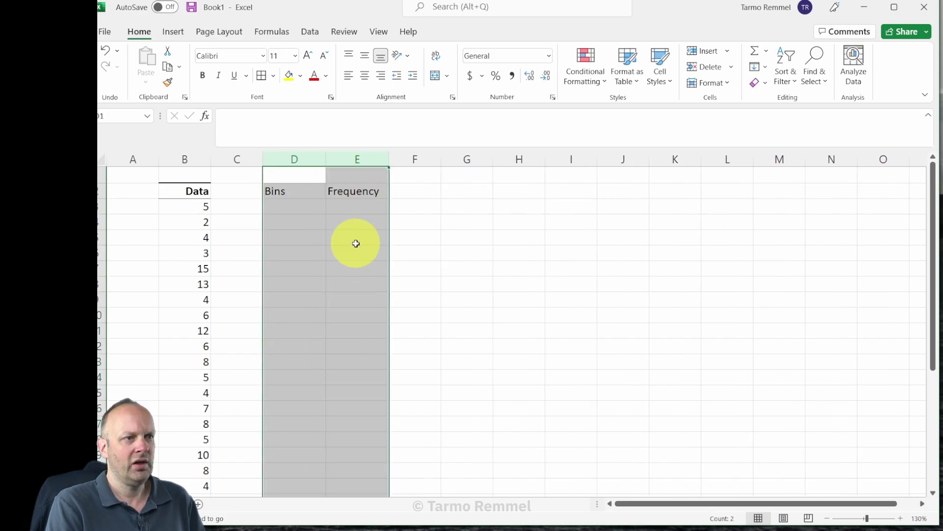
left_click(382, 77)
left_click(470, 254)
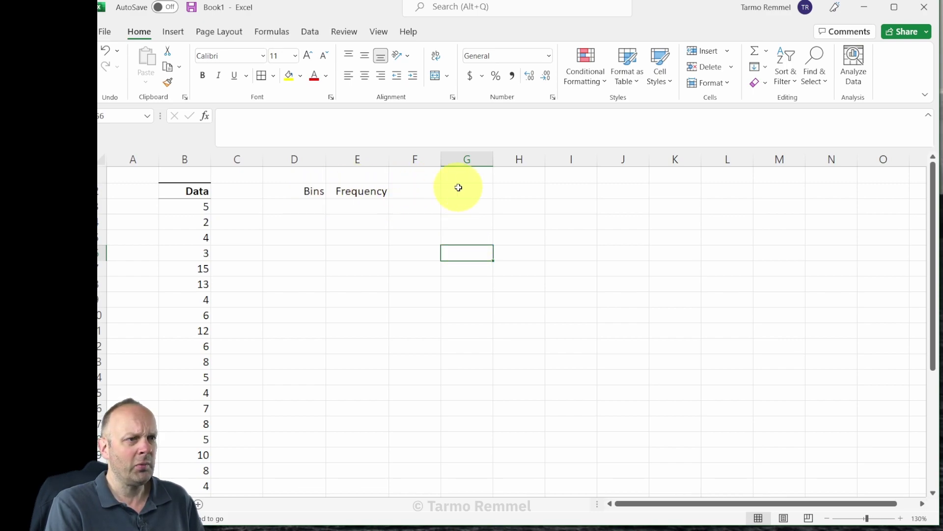
left_click(431, 191)
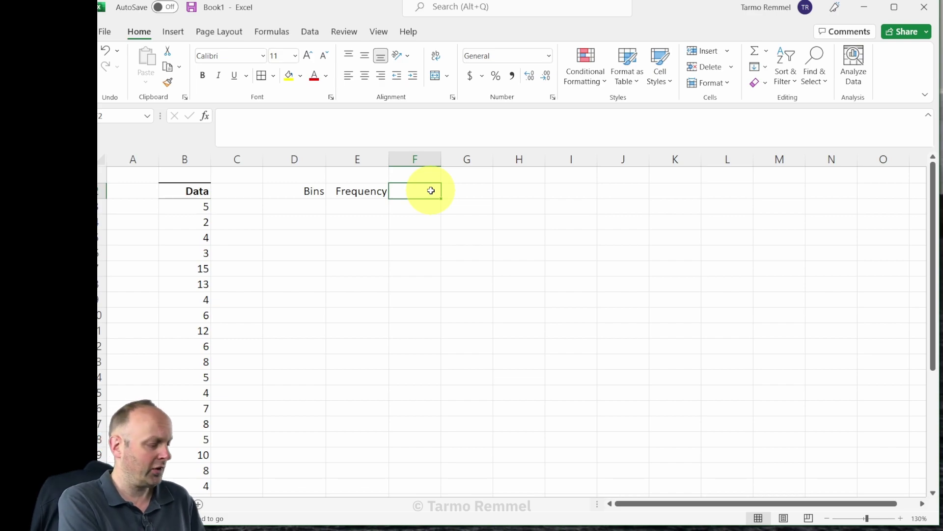
type("Label")
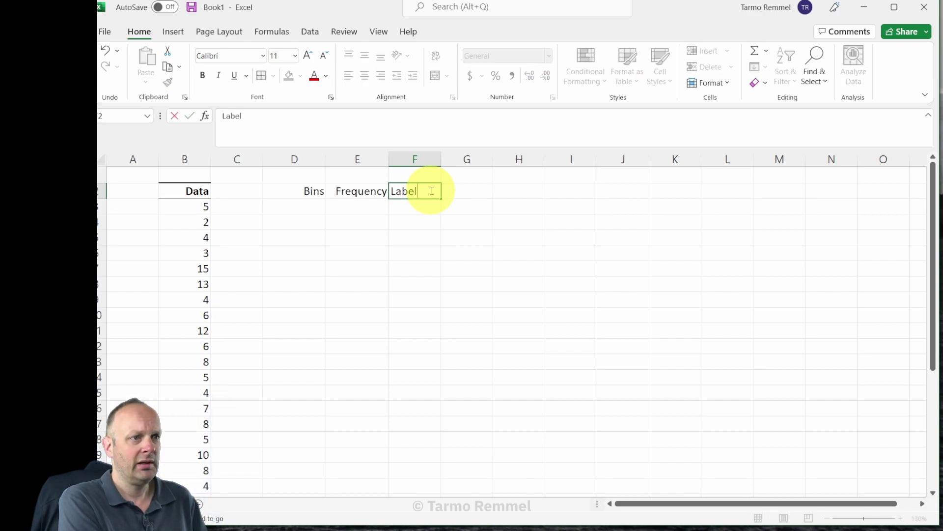
key("Return")
left_click(430, 191)
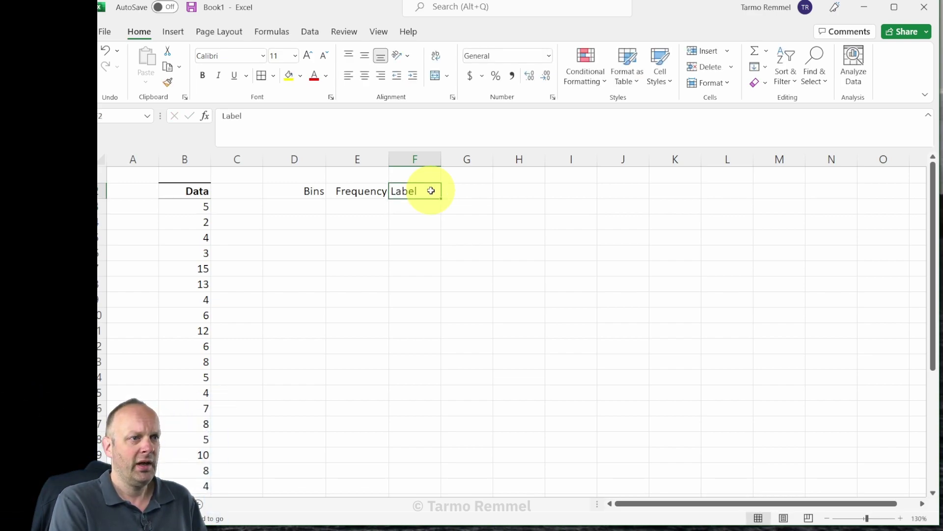
left_click(422, 162)
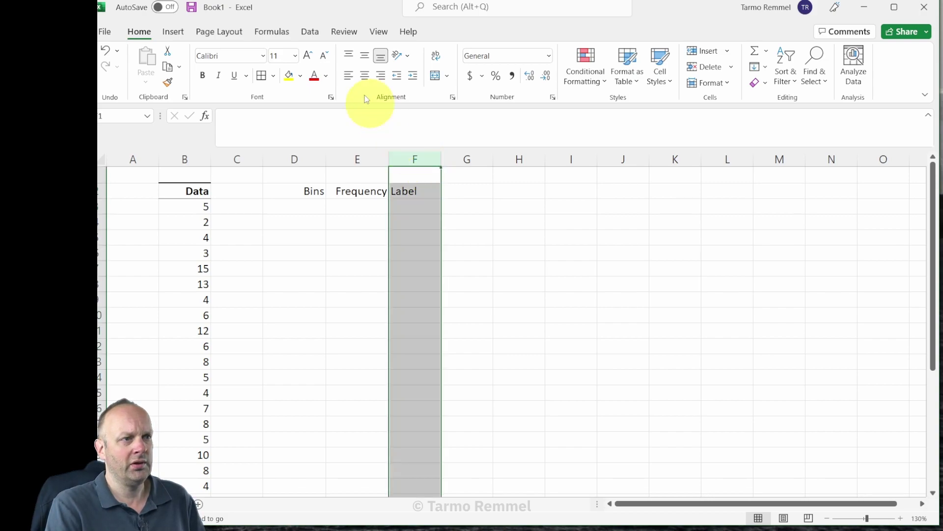
left_click(380, 75)
left_click(502, 234)
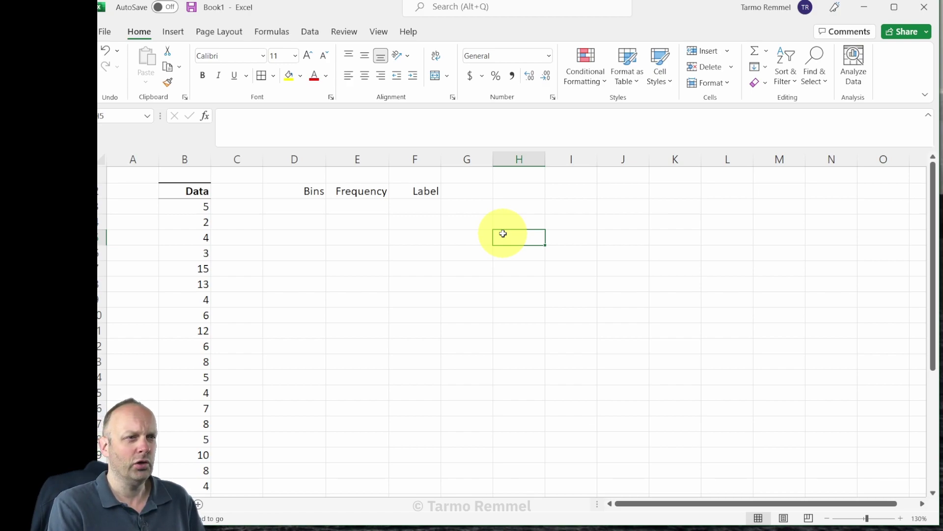
Step: Make the Bins, Frequency and Label headings bold with a bottom border
left_click_drag(314, 186, 396, 193)
left_click(202, 75)
left_click(274, 76)
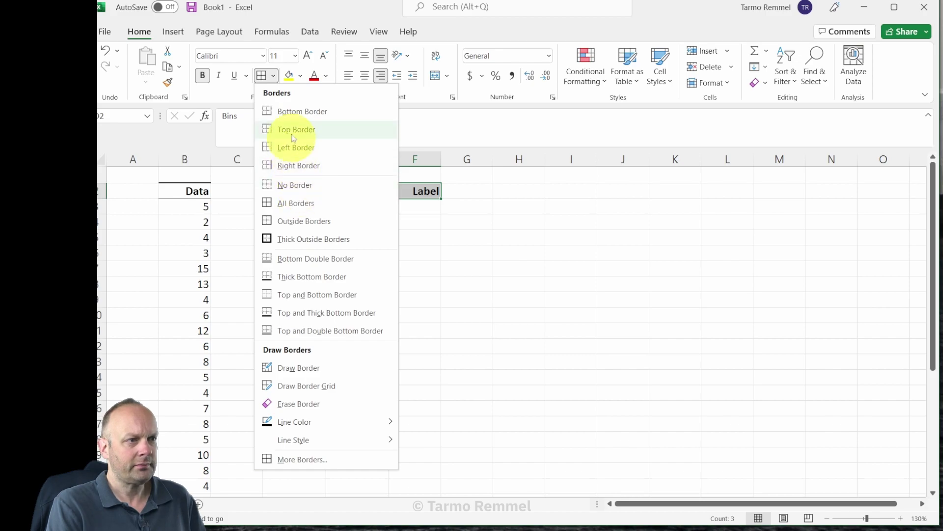
left_click(295, 118)
left_click(479, 343)
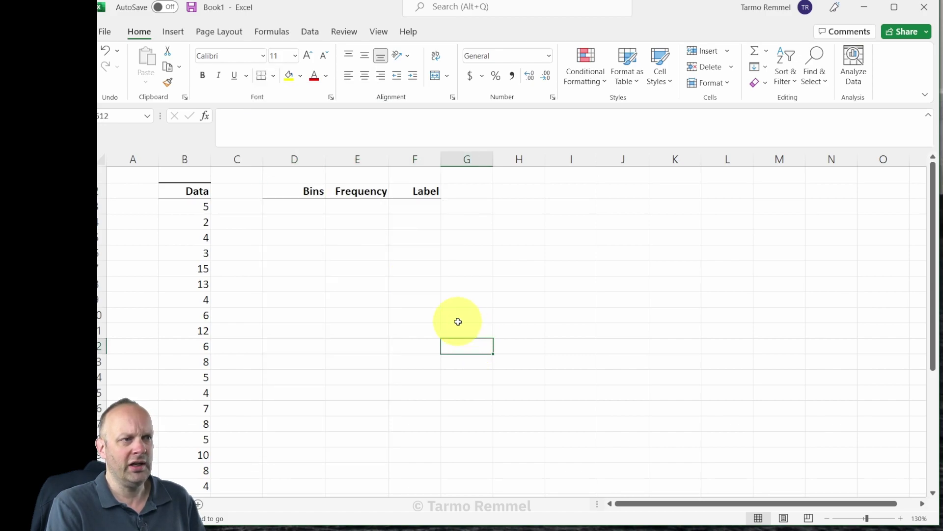
Step: Enter the bin limits 3, 6, 9, 12 and 15 down D3:D7
left_click(309, 206)
left_click_drag(308, 205, 323, 319)
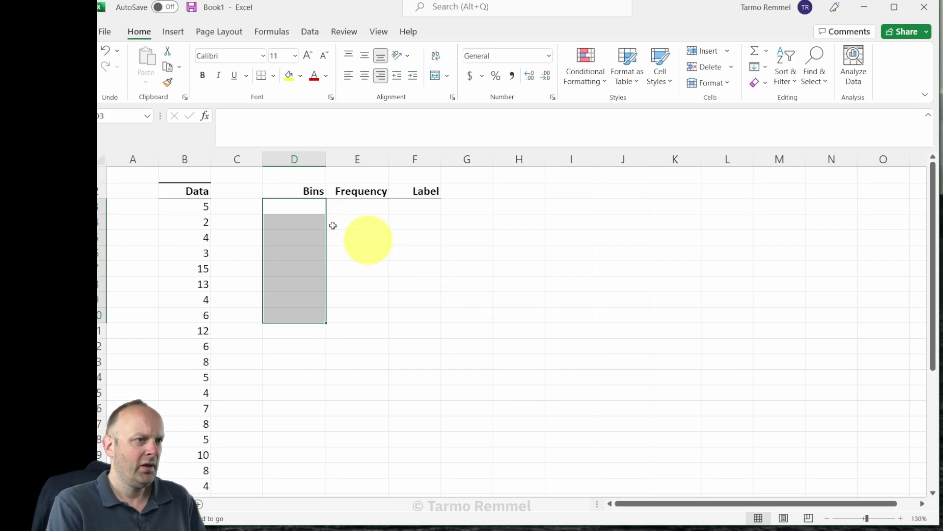
left_click(292, 205)
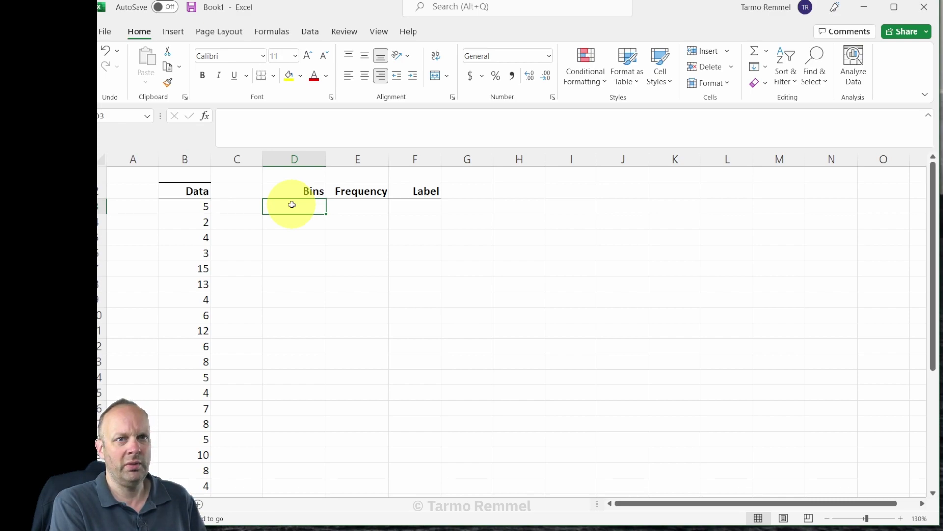
type("3")
key("Return")
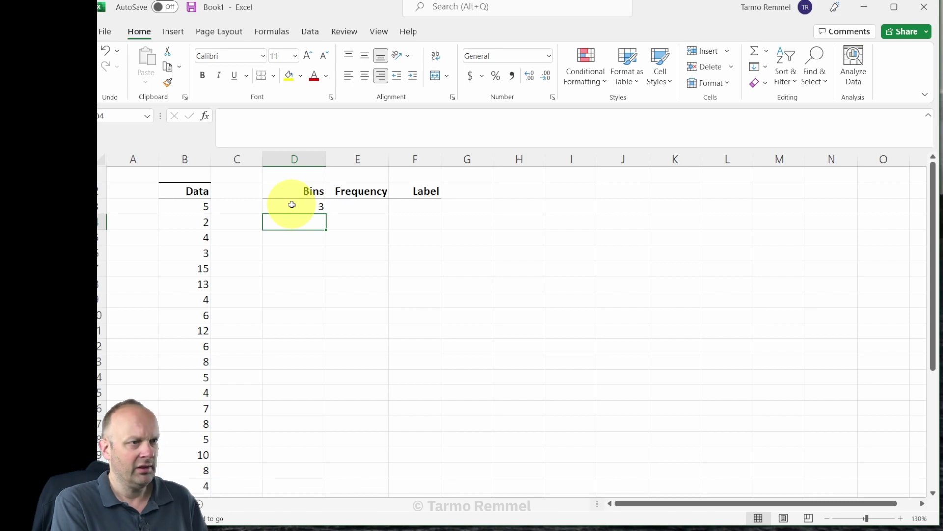
type("6")
key("Return")
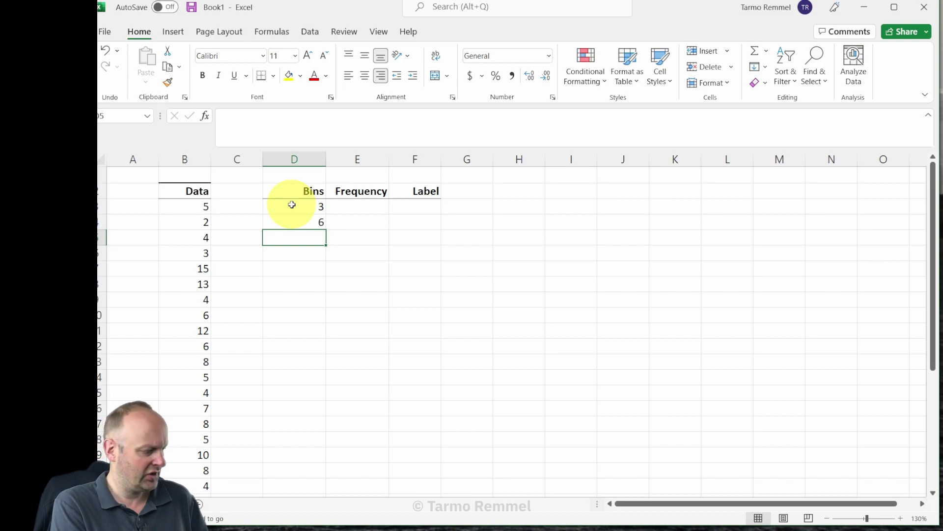
type("9")
key("Return")
type("12")
key("Return")
type("15")
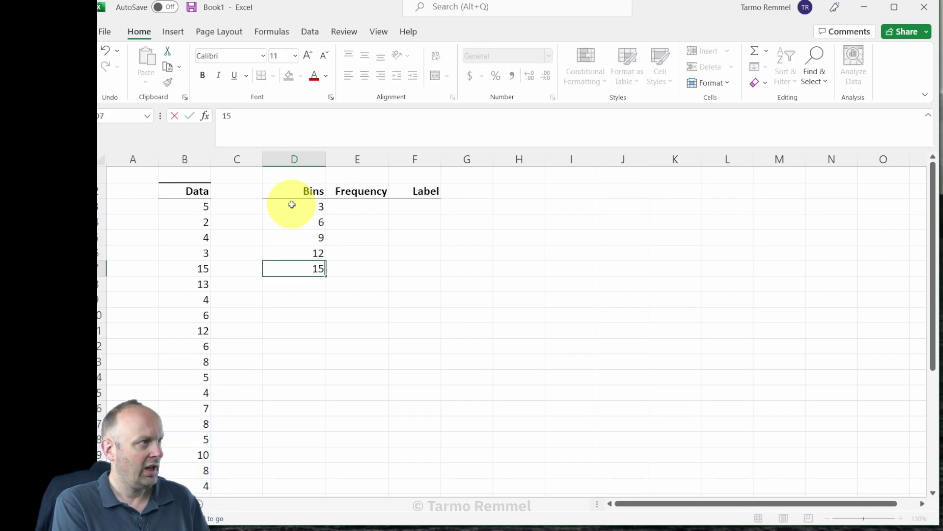
key("Tab")
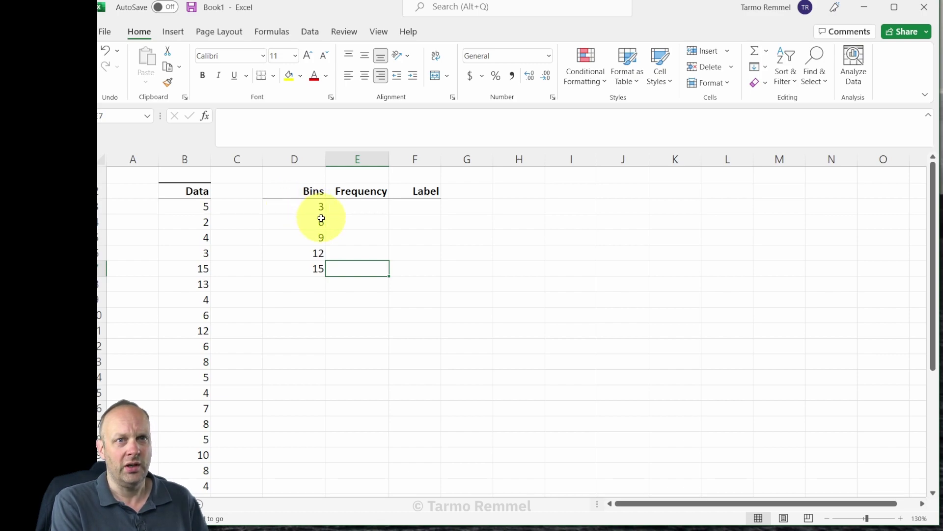
Step: In E3:E7, start a =FREQUENCY( formula using B3:B32 as the data range
left_click_drag(370, 206, 380, 276)
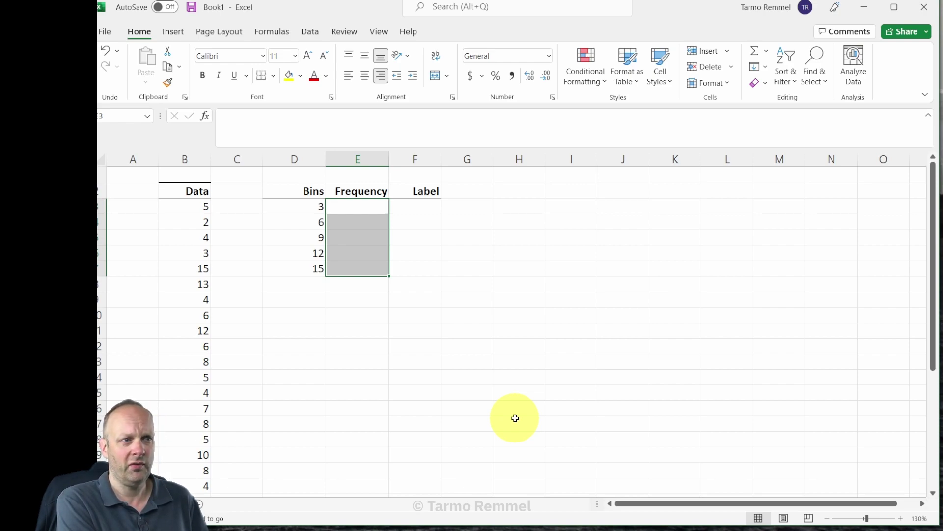
type("=")
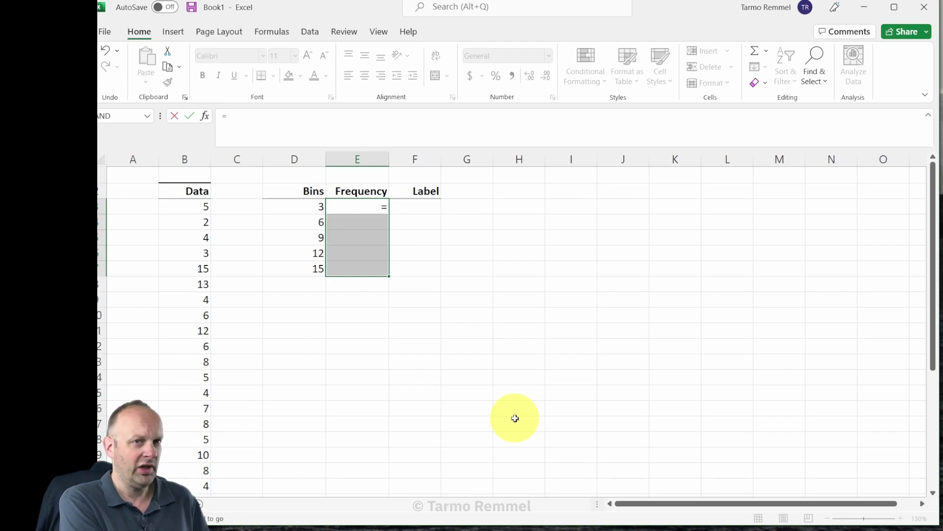
type("frequency(")
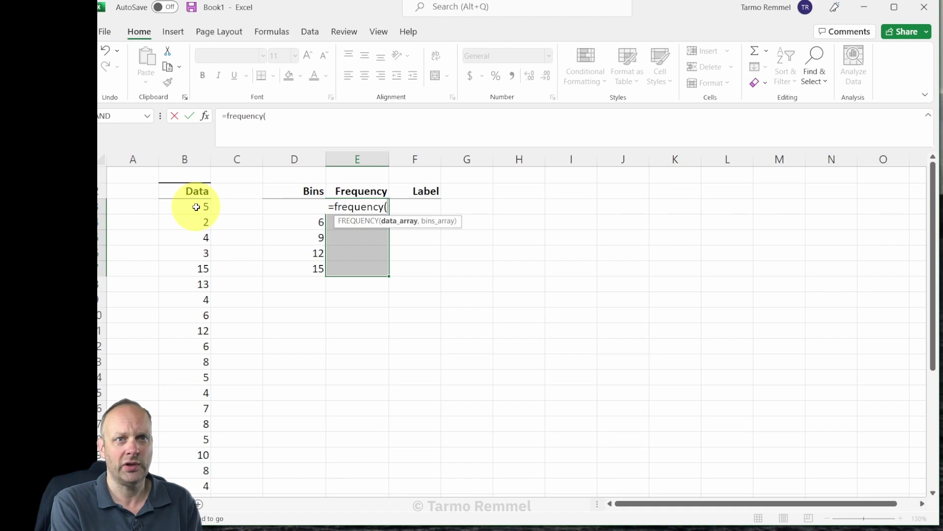
left_click_drag(196, 206, 201, 452)
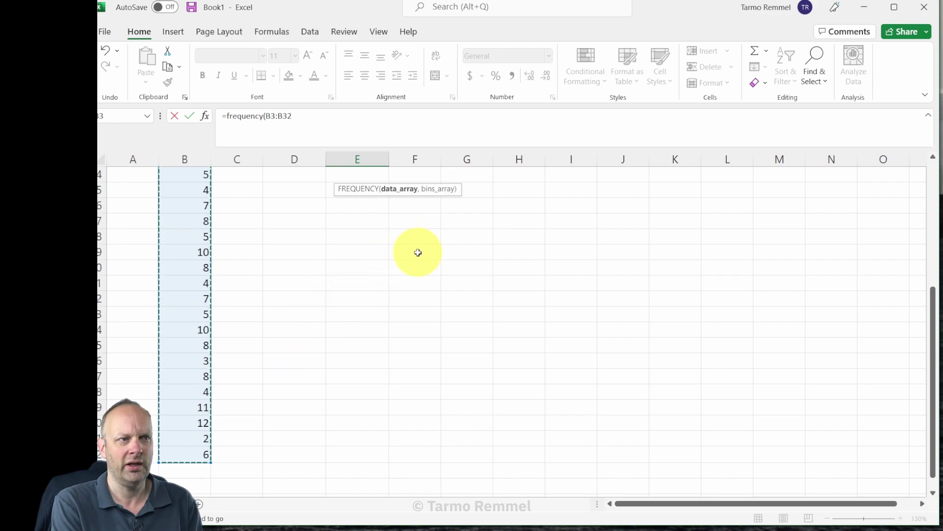
Step: Complete =FREQUENCY(B3:B32,D3:D7) as an array formula, giving counts 4, 12, 7, 5, 2
scroll(416, 252, "up", 4)
scroll(414, 252, "up", 1)
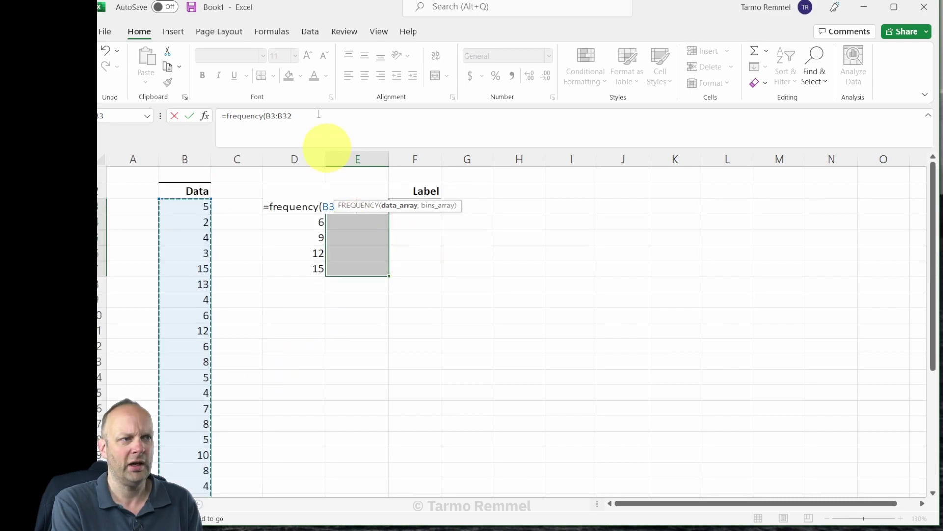
left_click(302, 116)
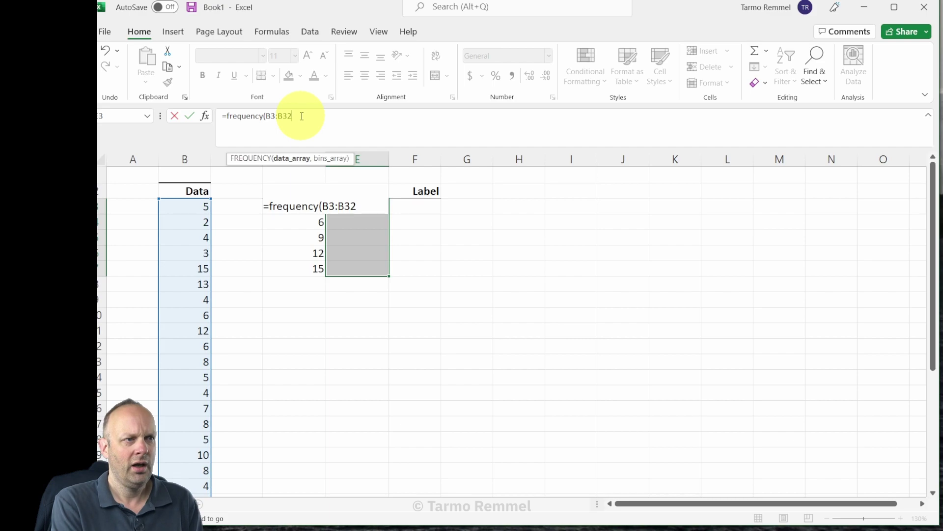
type(",")
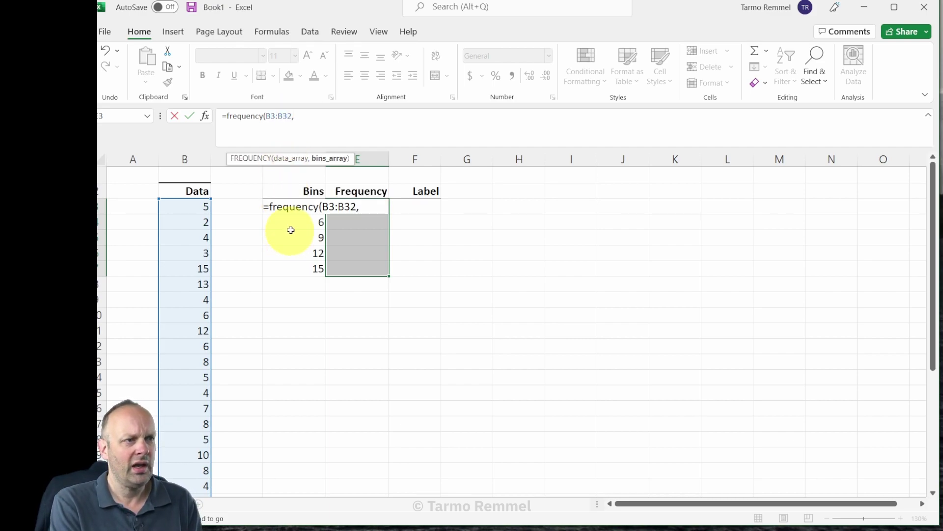
left_click_drag(300, 269, 295, 206)
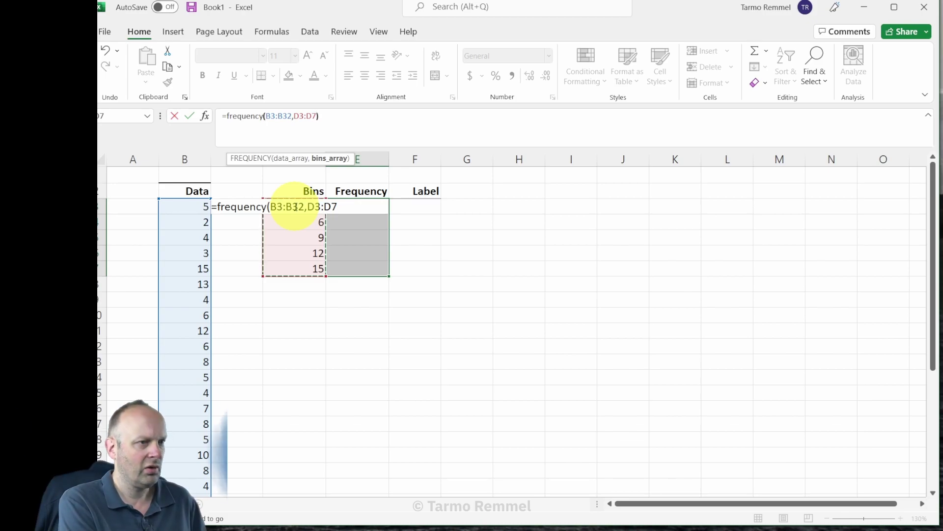
type(")")
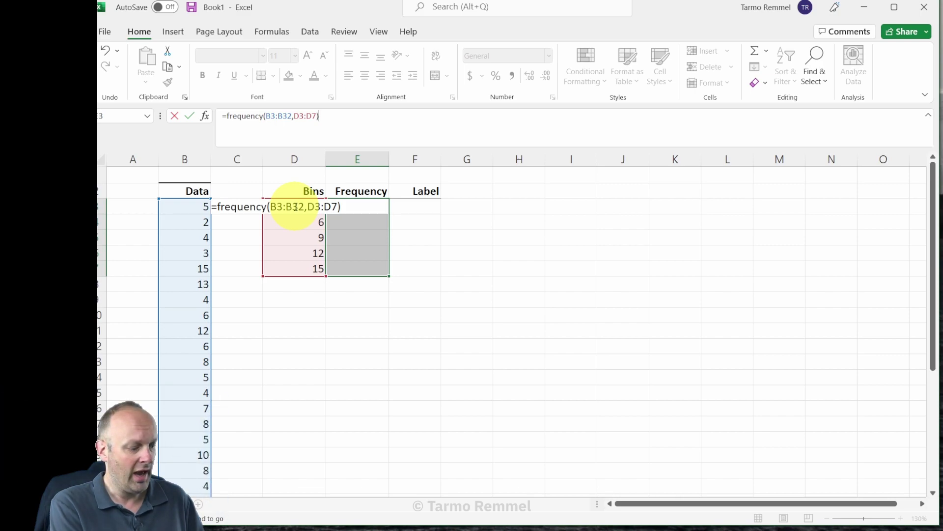
key("ctrl+shift+Return")
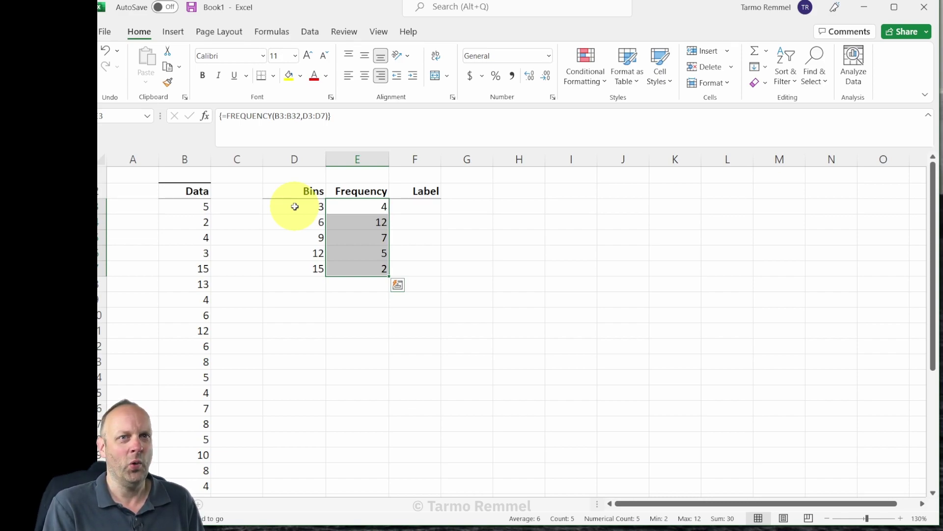
Step: Enter text labels 1-3, 4-6 and 7-9 in F3:F5
left_click(432, 206)
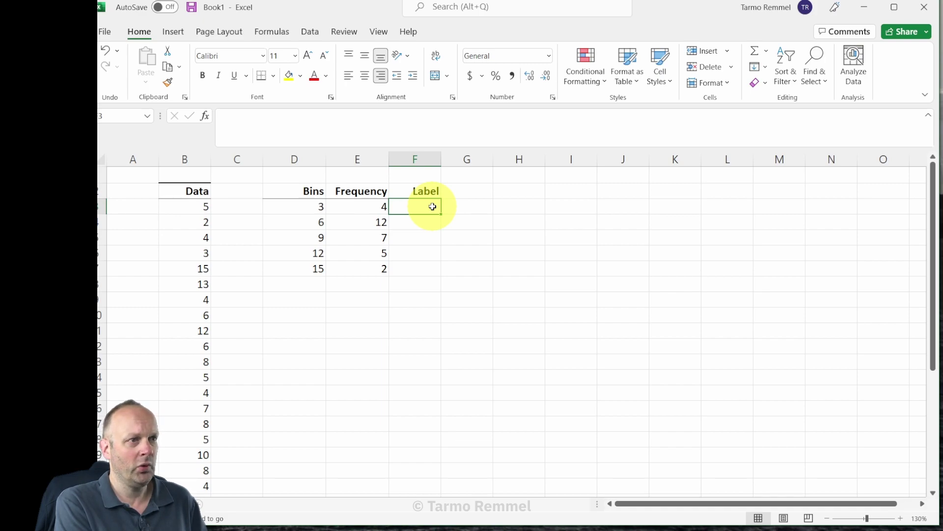
type("'")
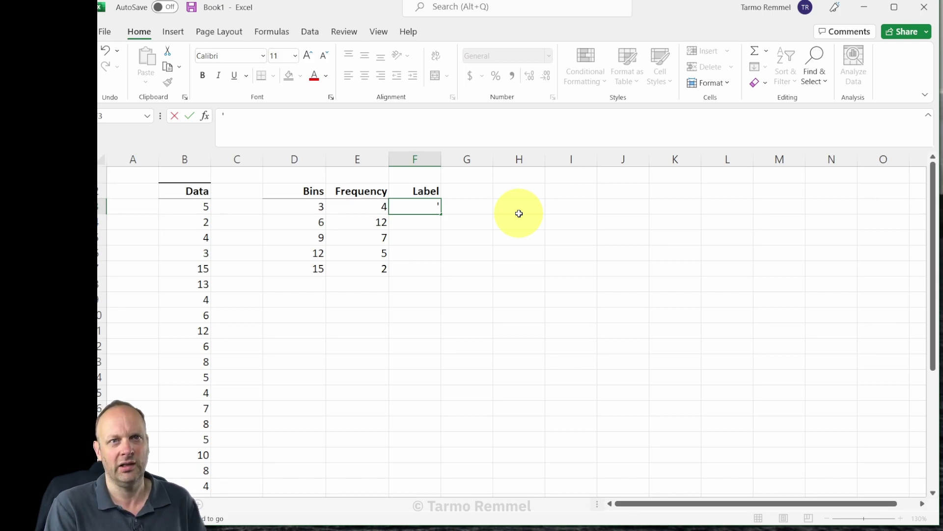
type("1-3")
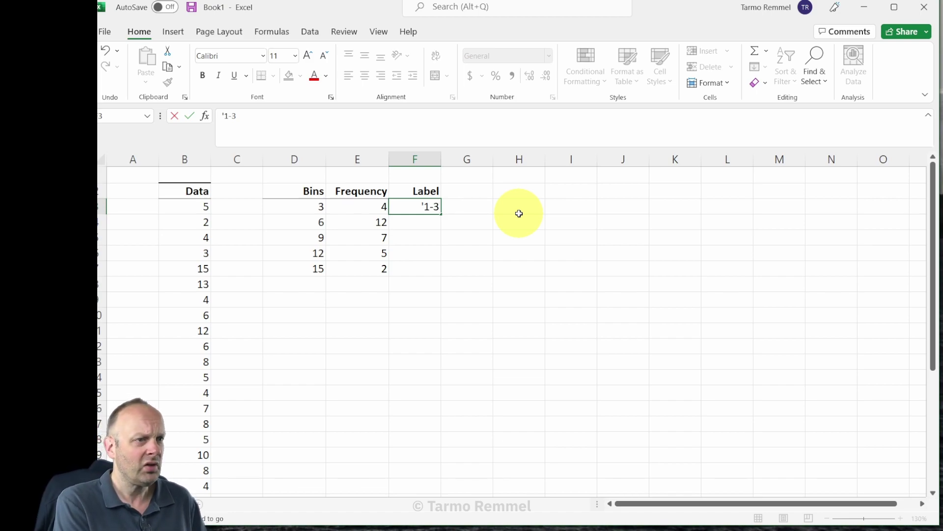
key("Return")
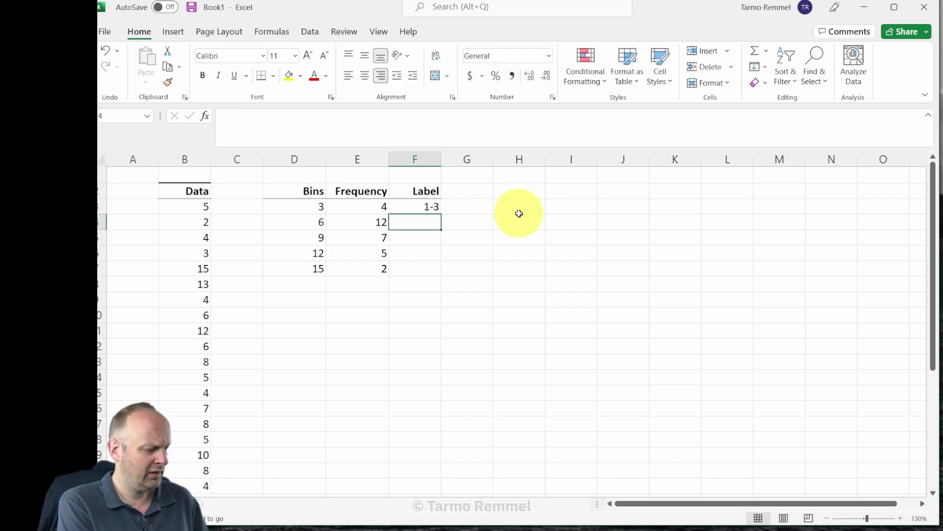
type("'1-6")
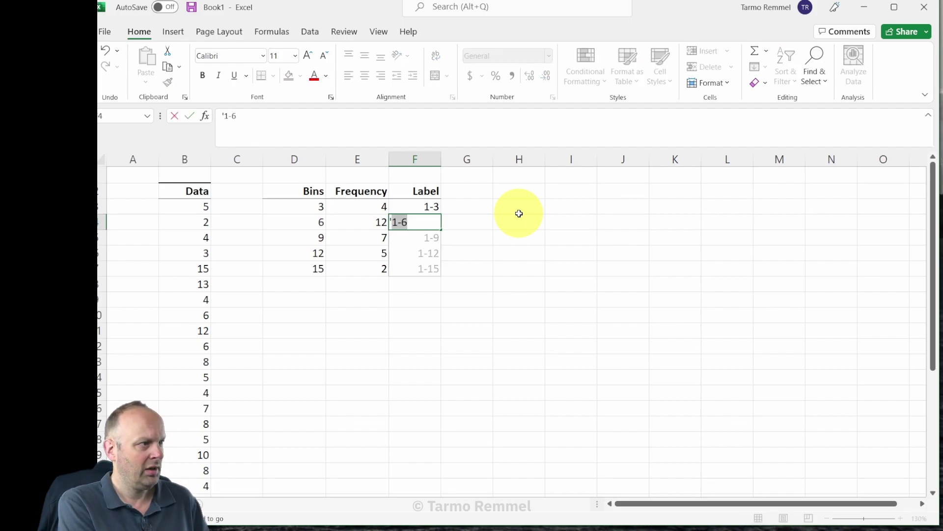
type("4-6")
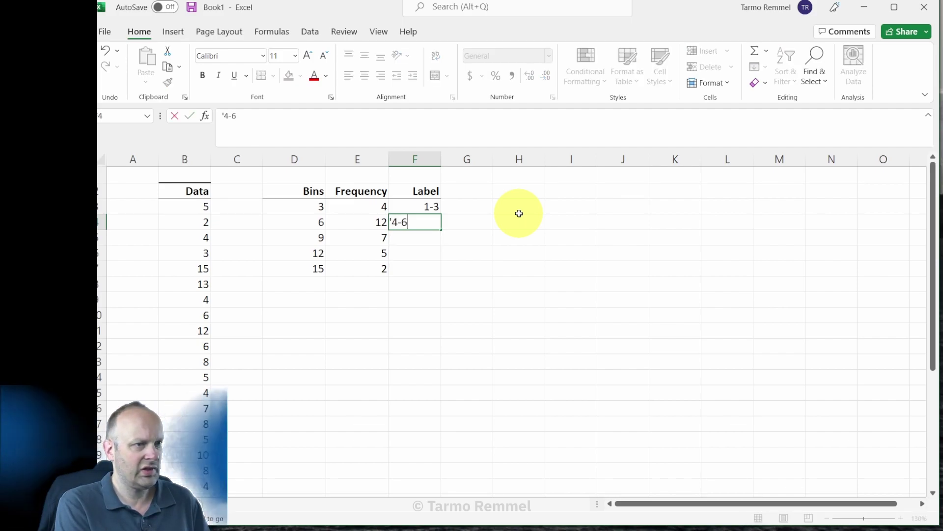
key("Return")
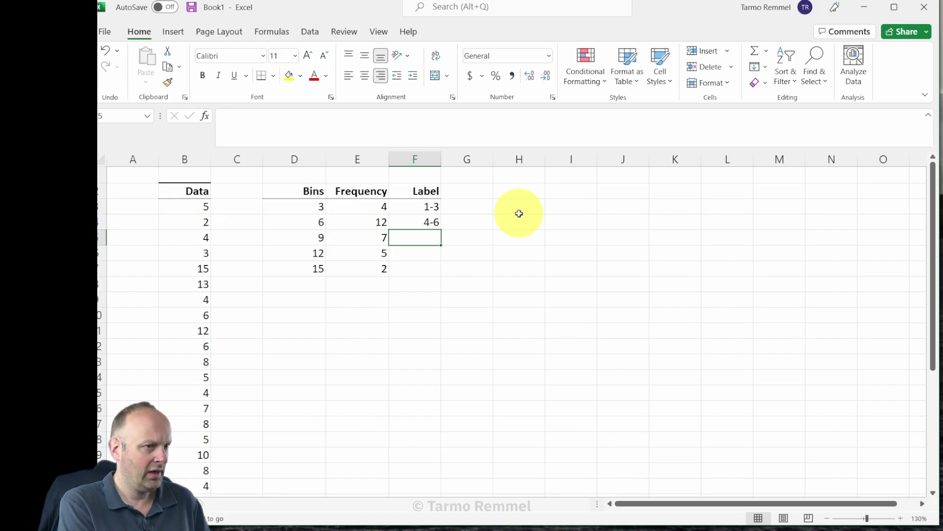
type("'7")
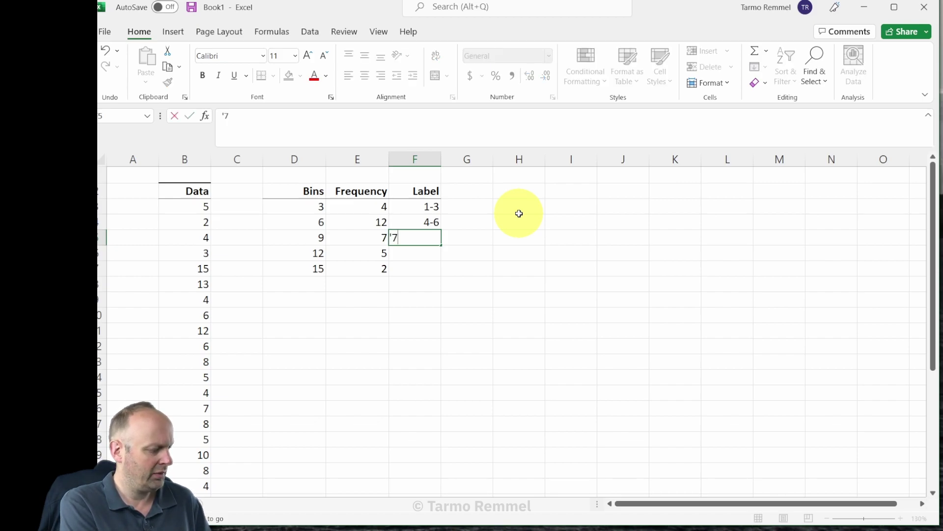
type("-9")
key("Return")
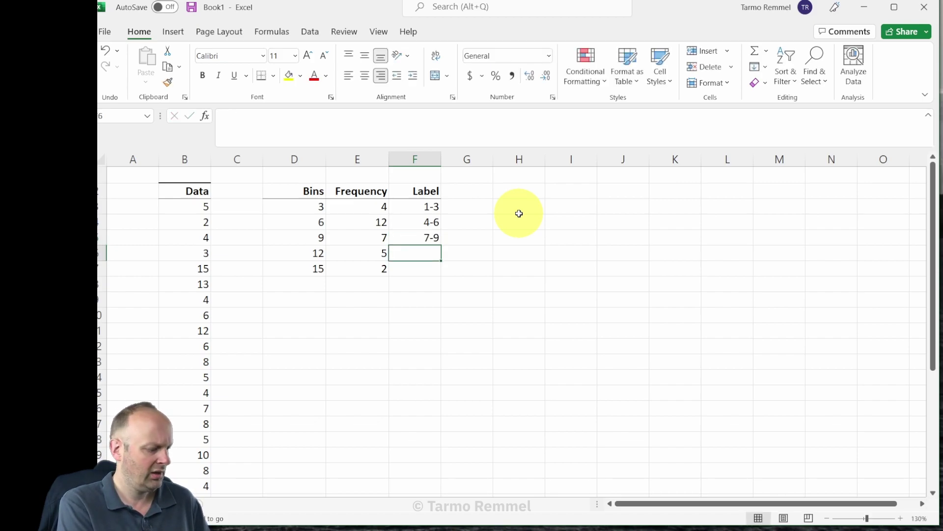
Step: Enter text labels 10-12 and 13-15 in F6:F7, correcting a mistyped entry
type("'9-12")
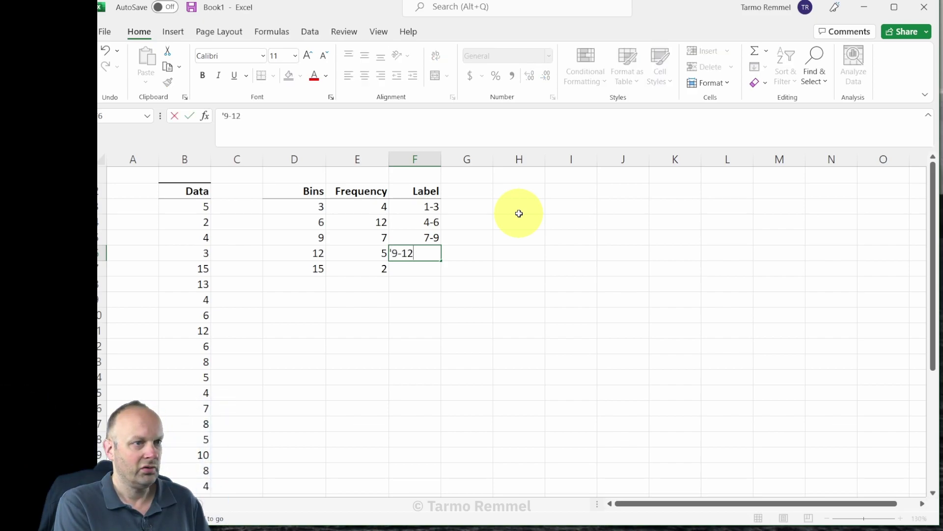
key("BackSpace")
key("BackSpace")
key("BackSpace")
key("BackSpace")
type("10-12")
key("Return")
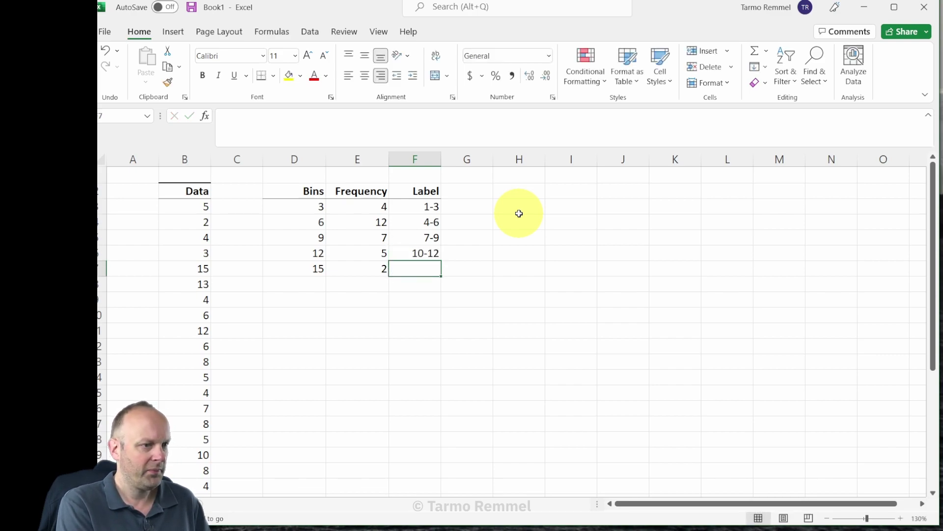
type("'13-")
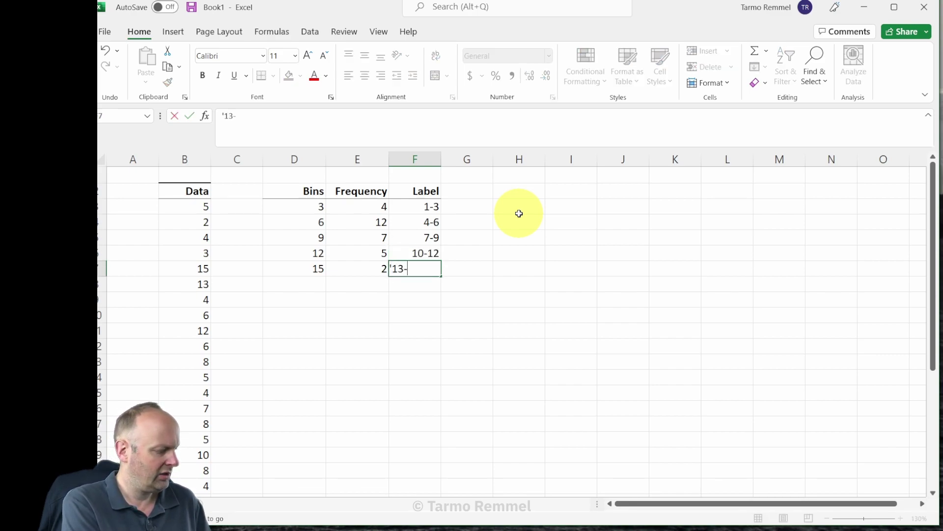
type("5")
key("Return")
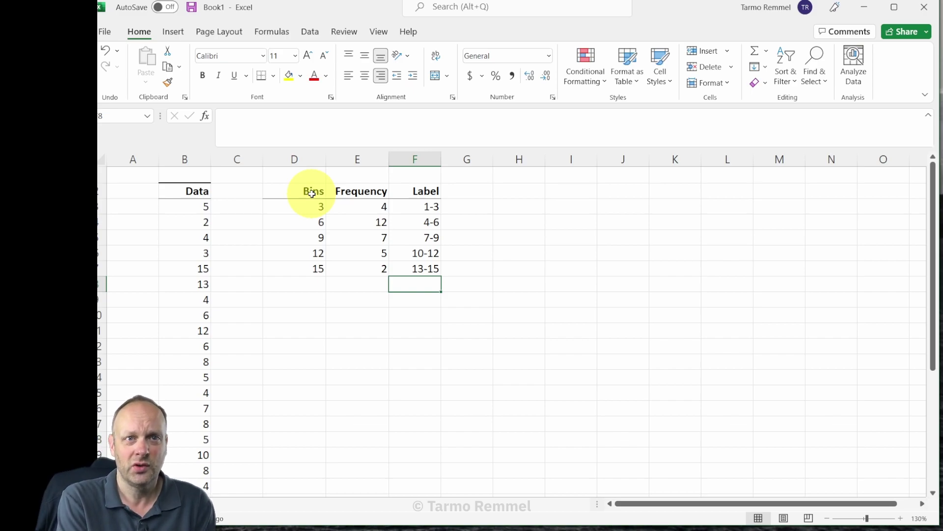
Step: Insert a 2-D clustered column chart from the range D2:E7
left_click(311, 193)
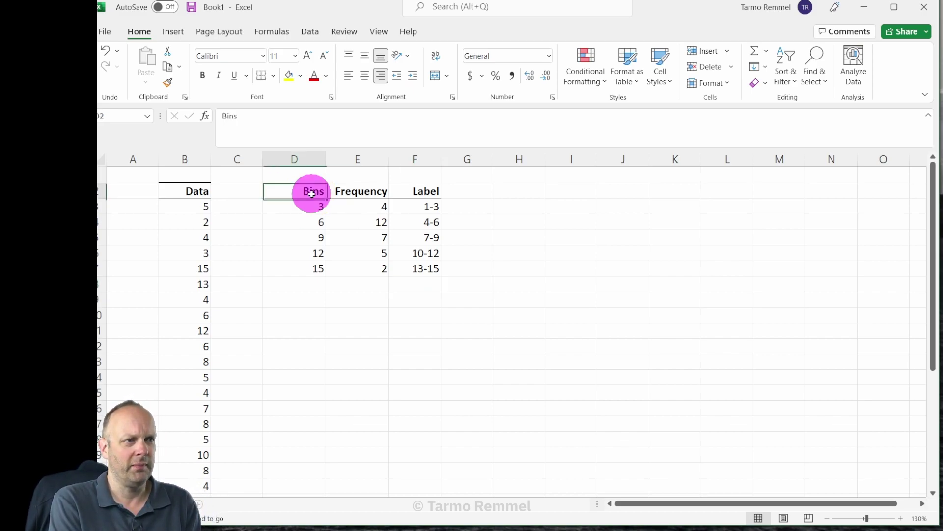
left_click_drag(312, 193, 367, 267)
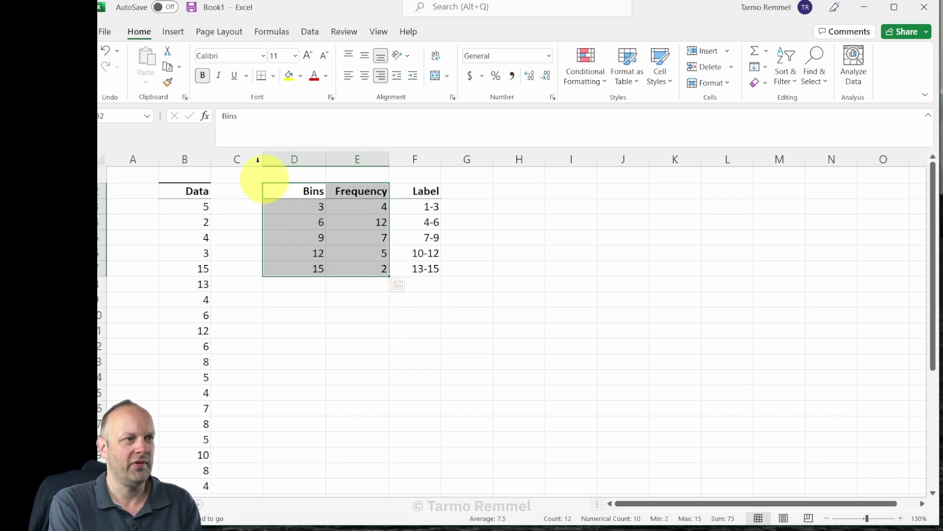
left_click(181, 36)
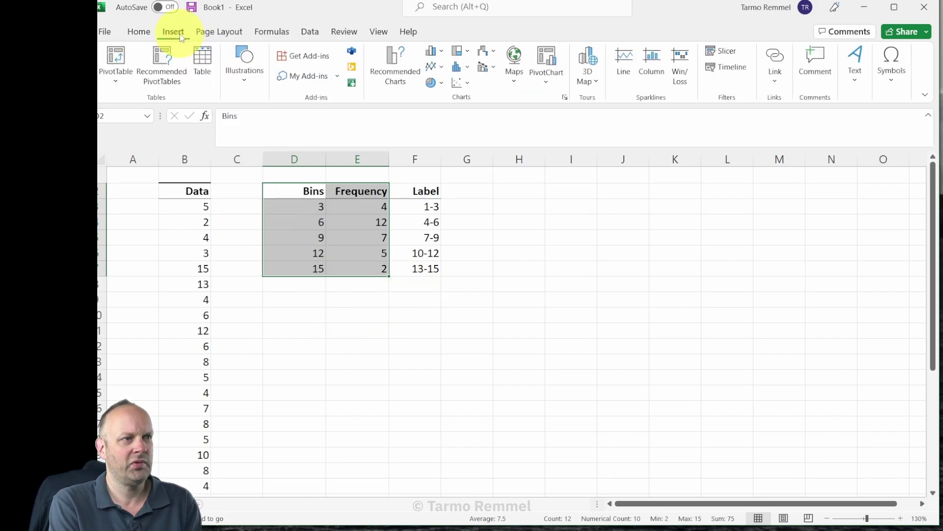
left_click(439, 52)
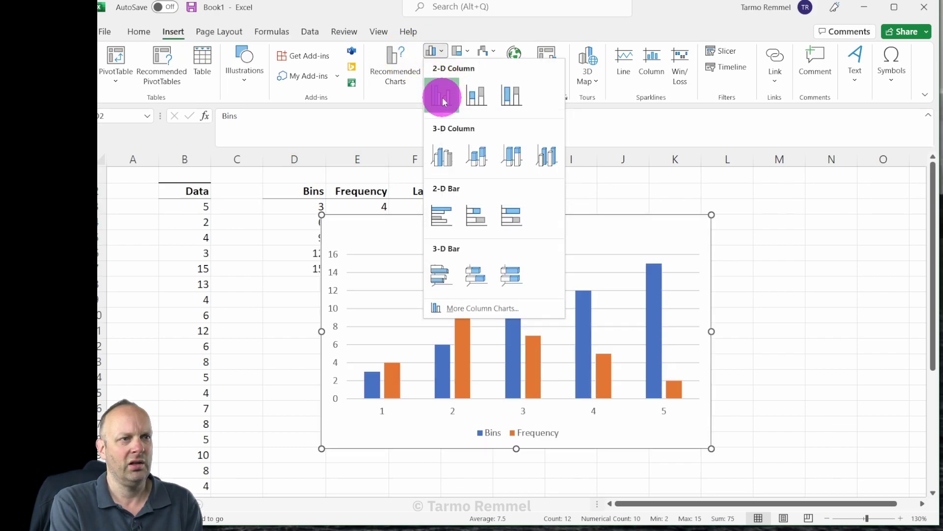
left_click(441, 96)
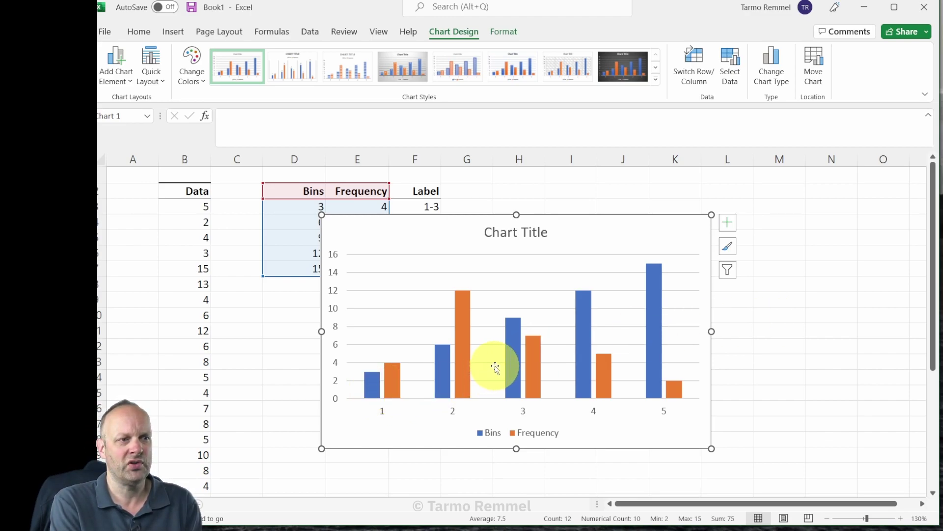
Step: Delete the Bins series from the chart, leaving only the Frequency bars
mouse_move(661, 319)
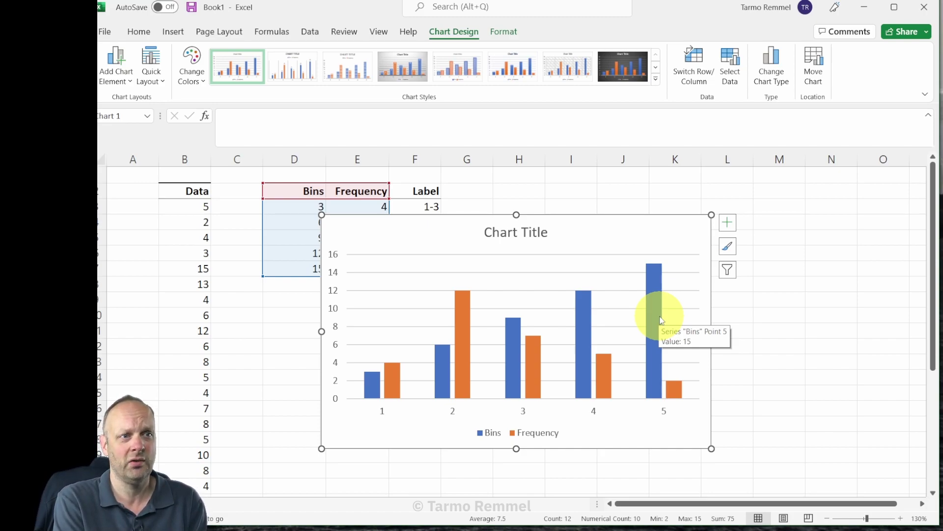
left_click(654, 317)
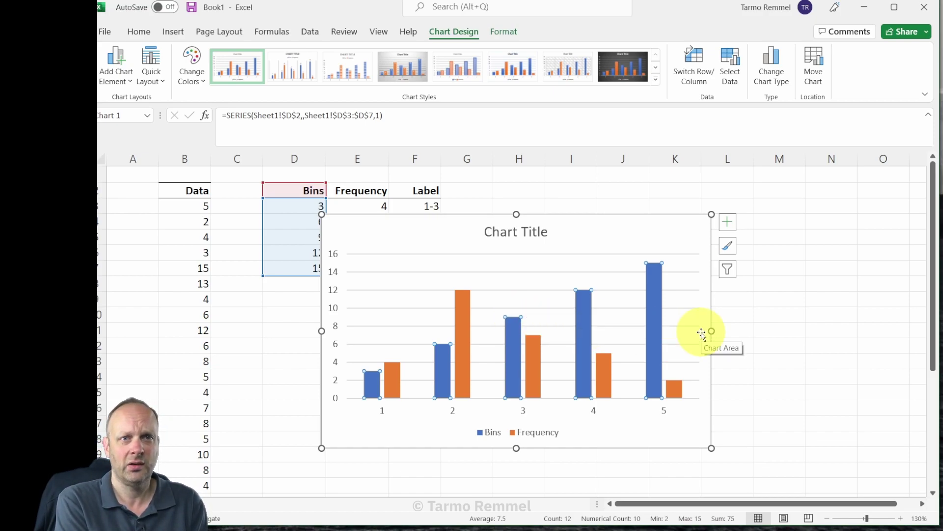
key("Delete")
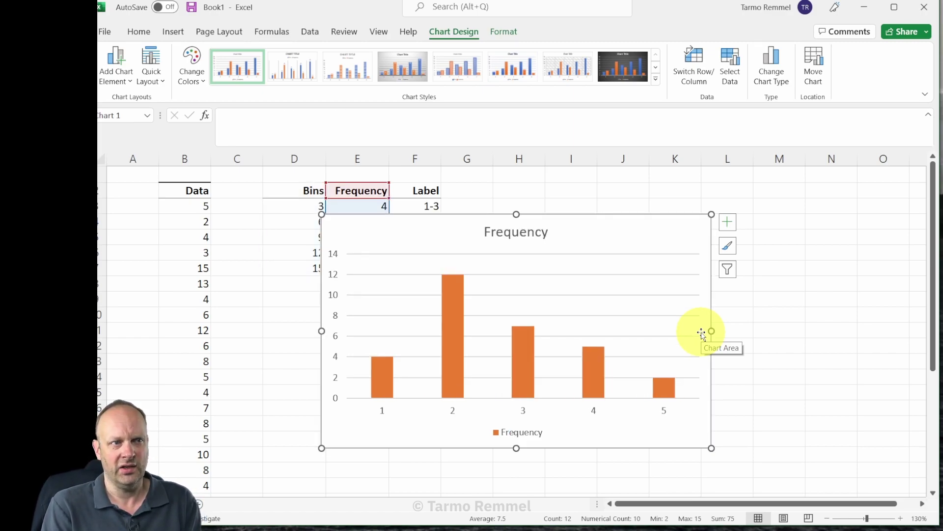
left_click(309, 314)
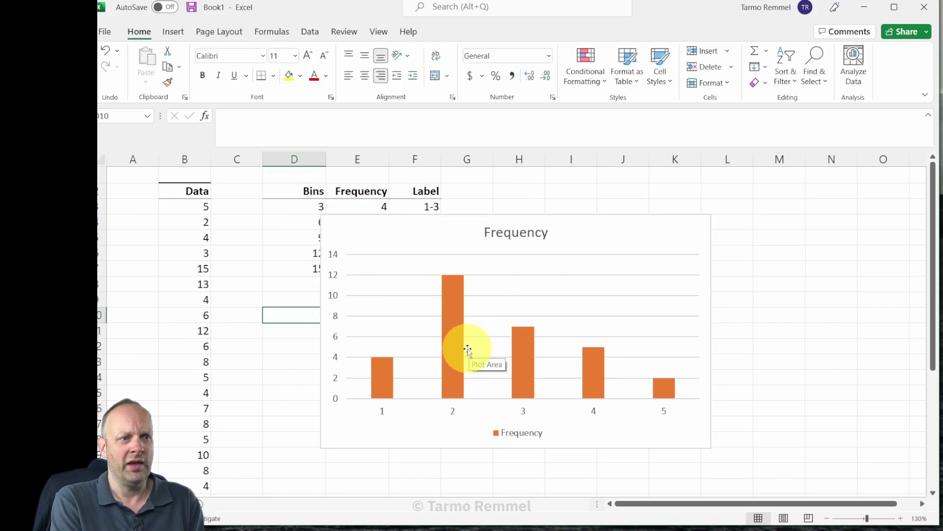
mouse_move(519, 350)
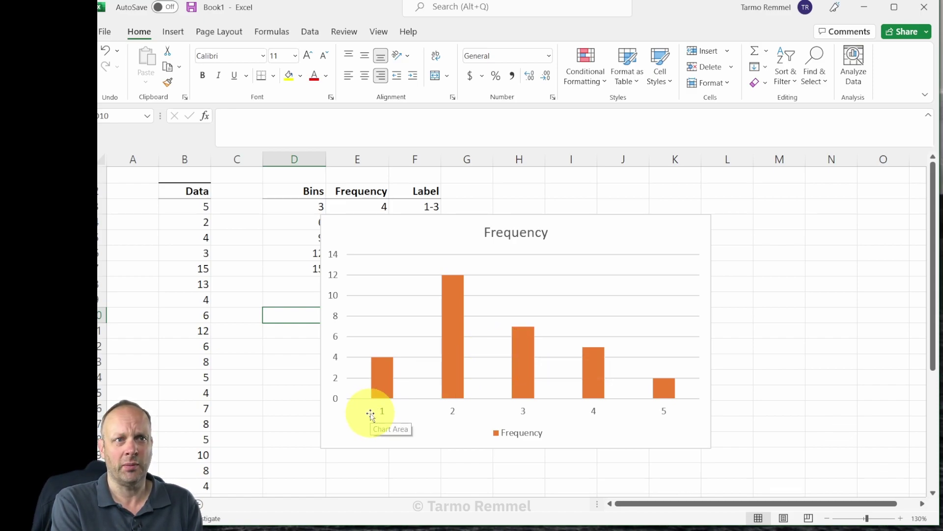
Step: Set the Frequency series gap width to 0% in Format Data Series
right_click(383, 382)
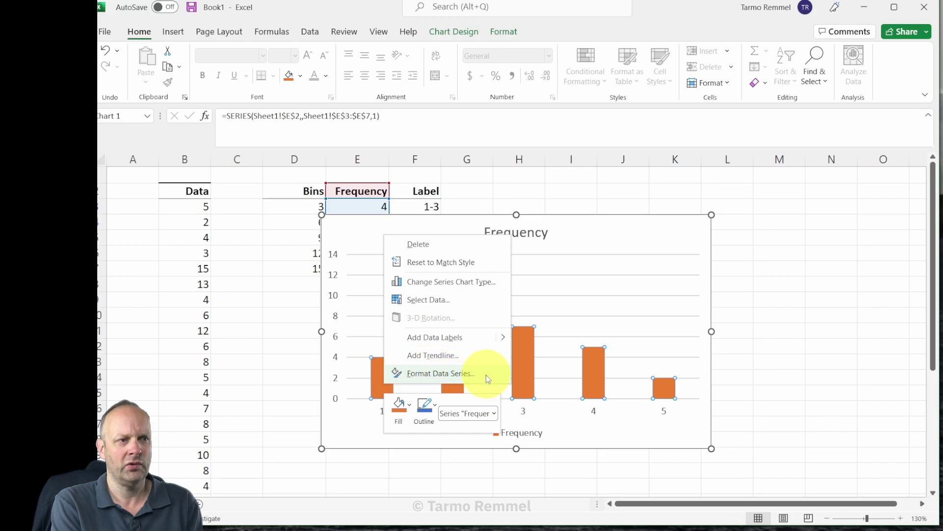
left_click(441, 374)
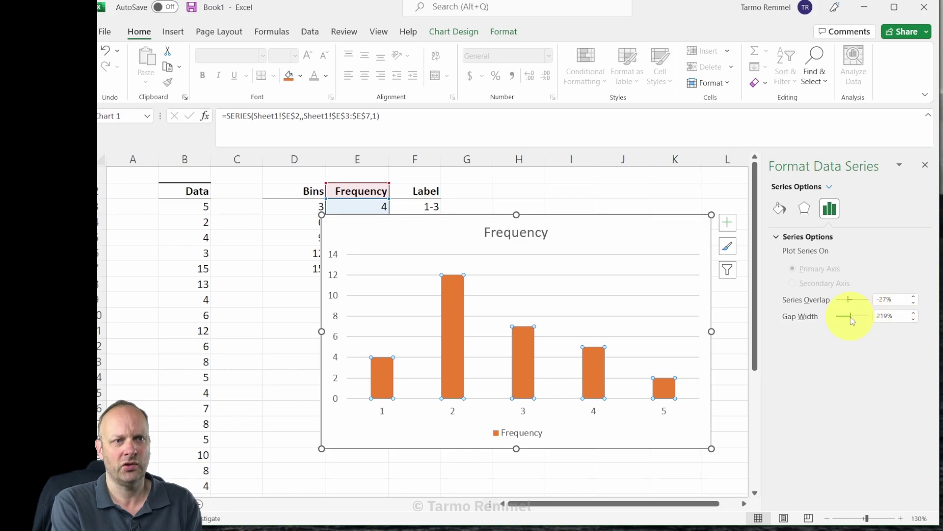
left_click_drag(852, 320, 826, 322)
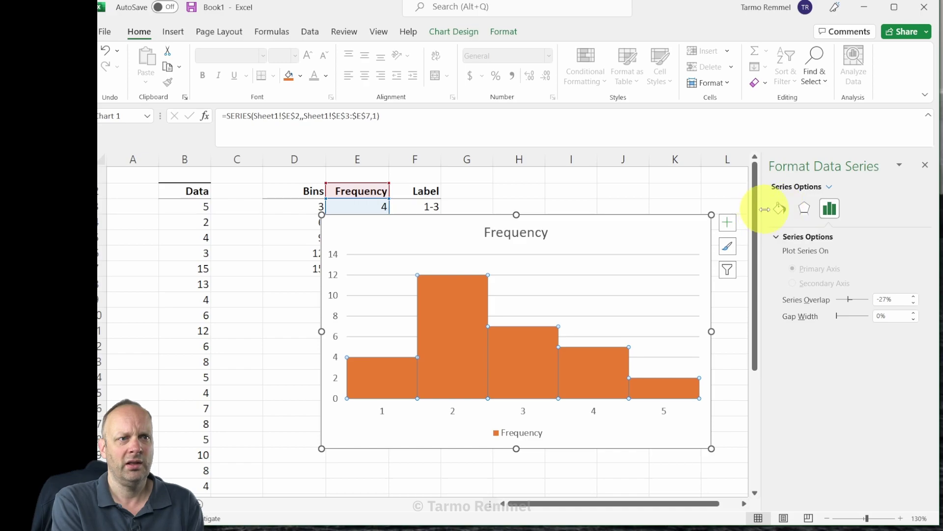
Step: Give the histogram bars a solid light green fill
left_click(780, 210)
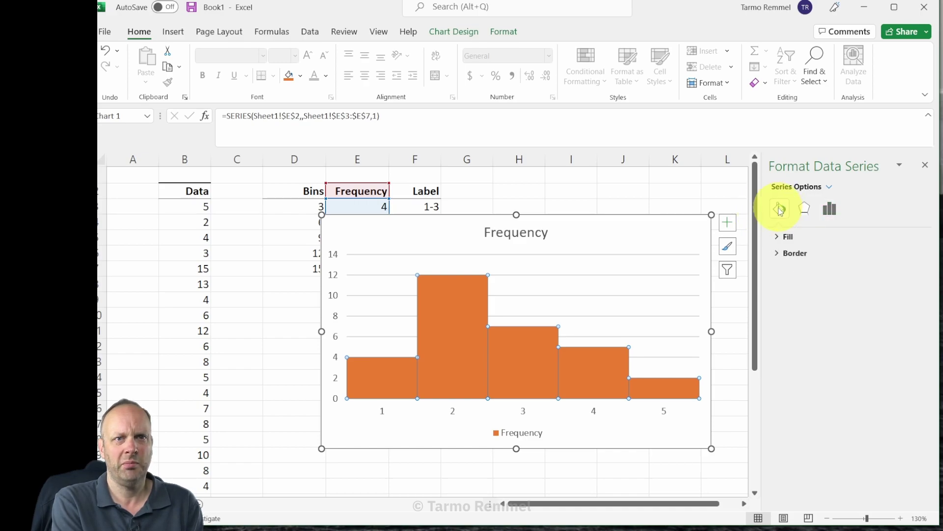
left_click(777, 237)
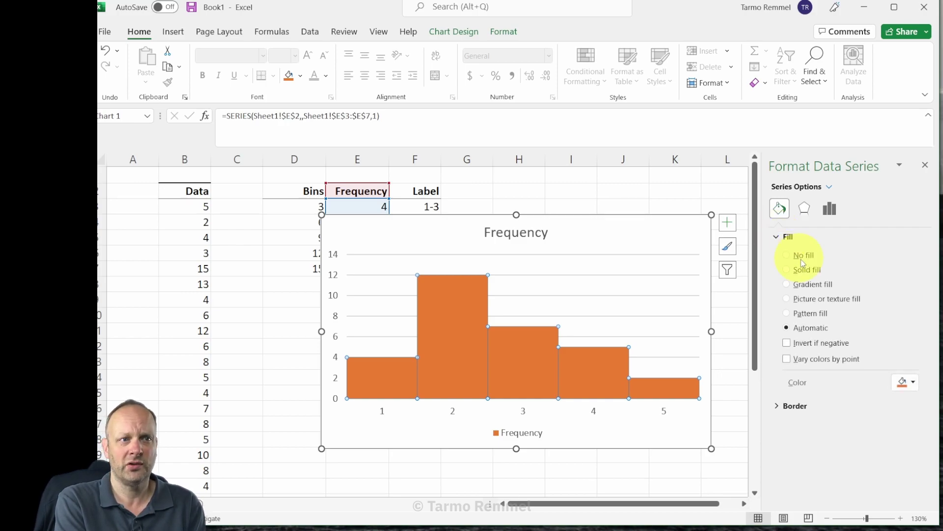
left_click(811, 270)
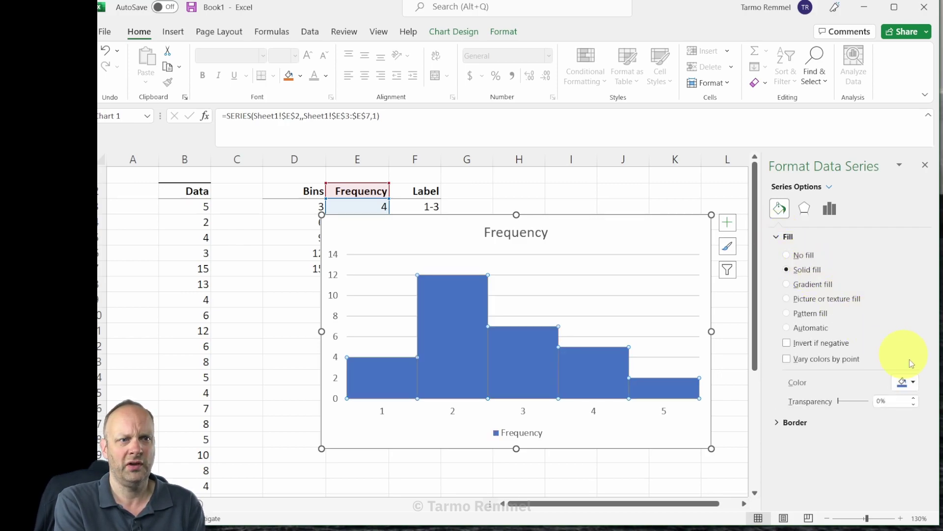
left_click(915, 383)
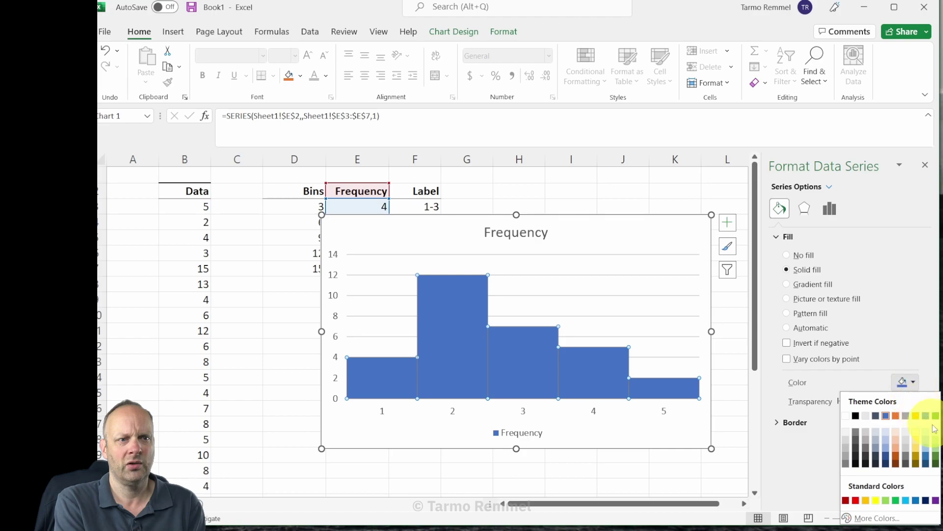
left_click(936, 440)
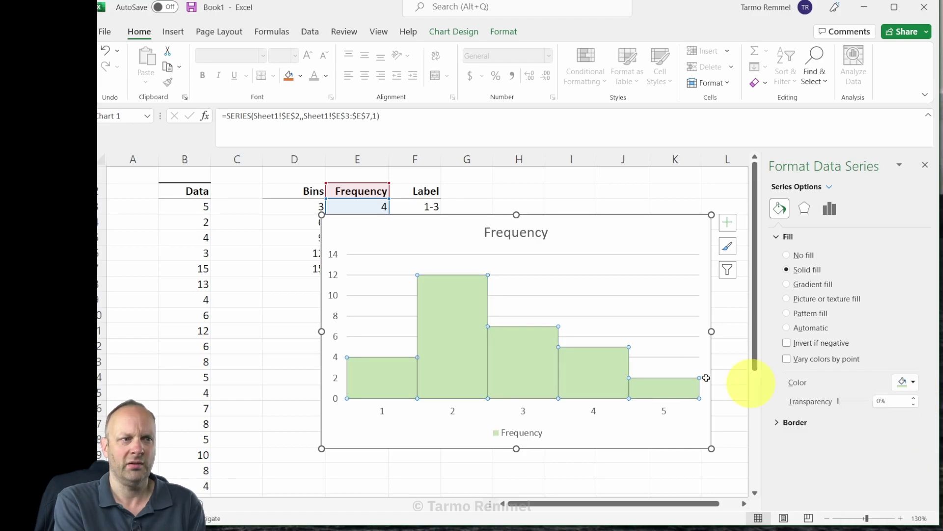
Step: Outline the bars with a solid black line of 1 pt width
mouse_move(533, 371)
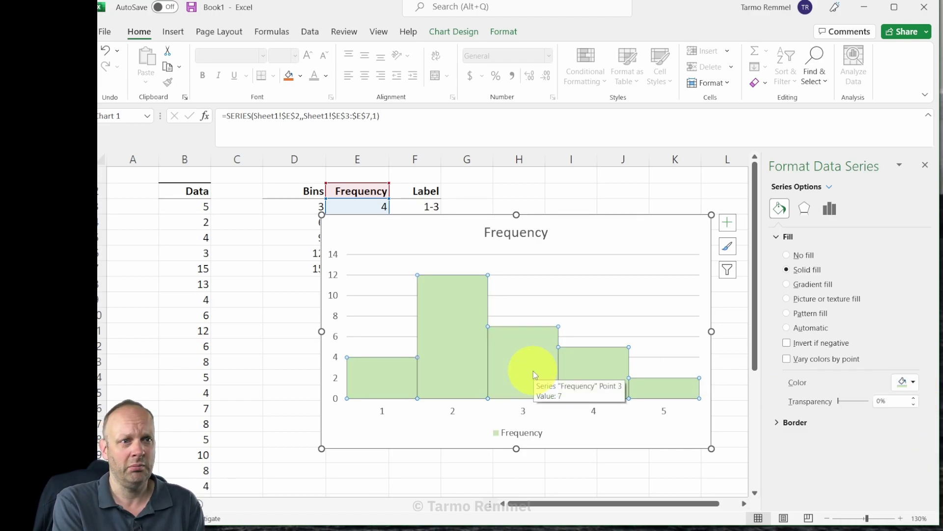
left_click(776, 424)
scroll(838, 435, "down", 3)
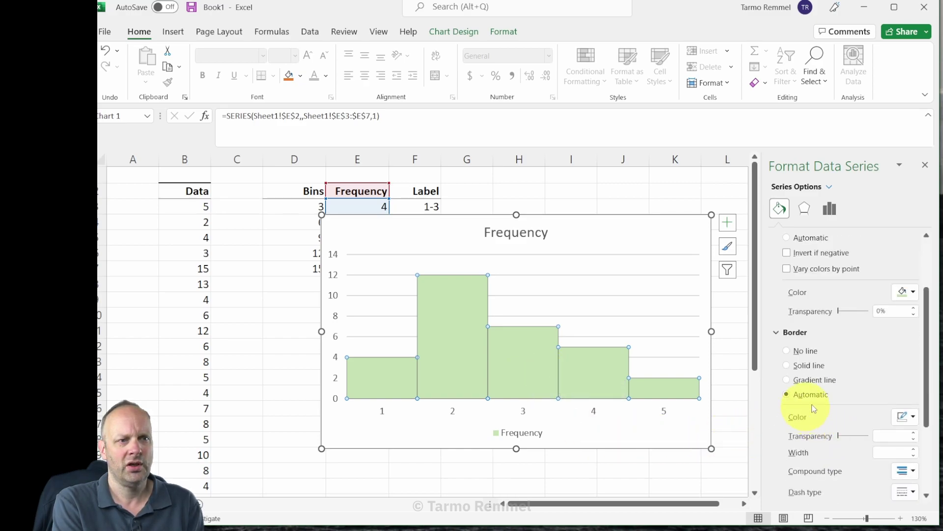
left_click(818, 369)
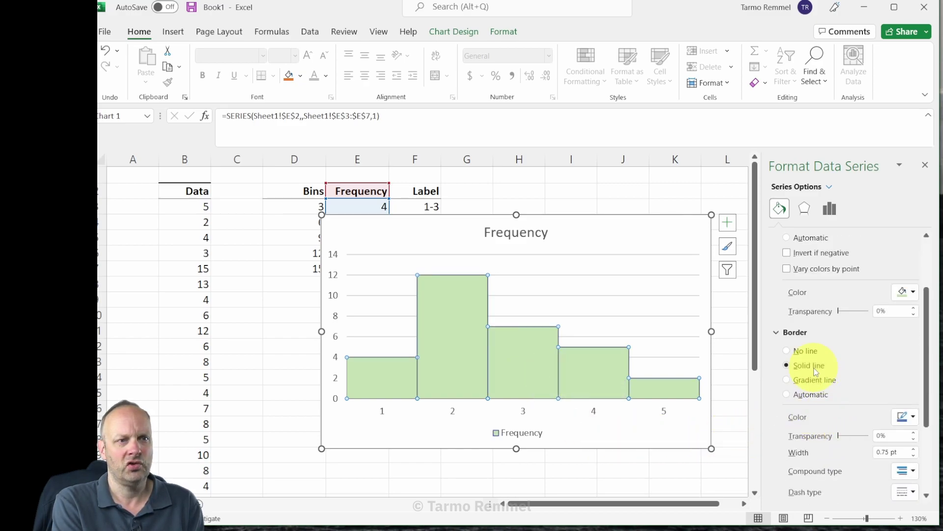
left_click(904, 418)
left_click(855, 299)
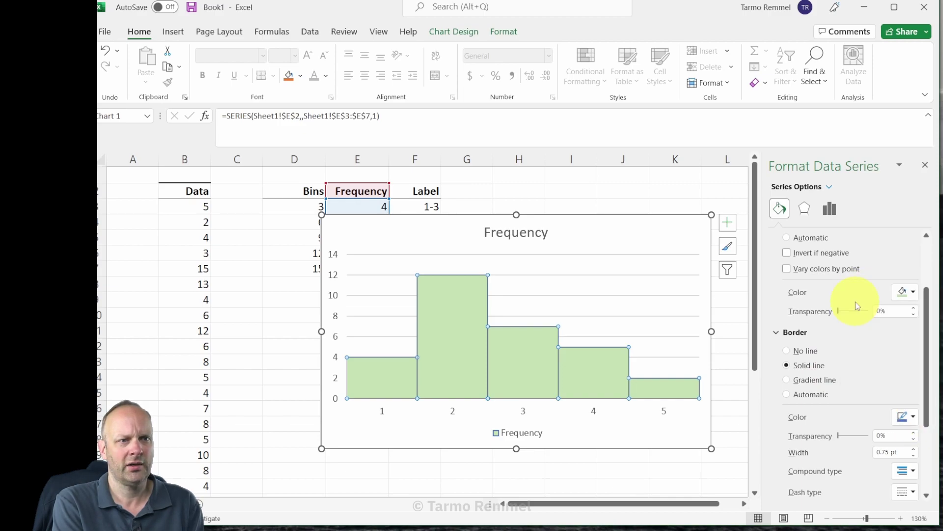
left_click(914, 449)
left_click(914, 449)
left_click(914, 449)
left_click(914, 449)
left_click(914, 448)
left_click(914, 448)
left_click(913, 449)
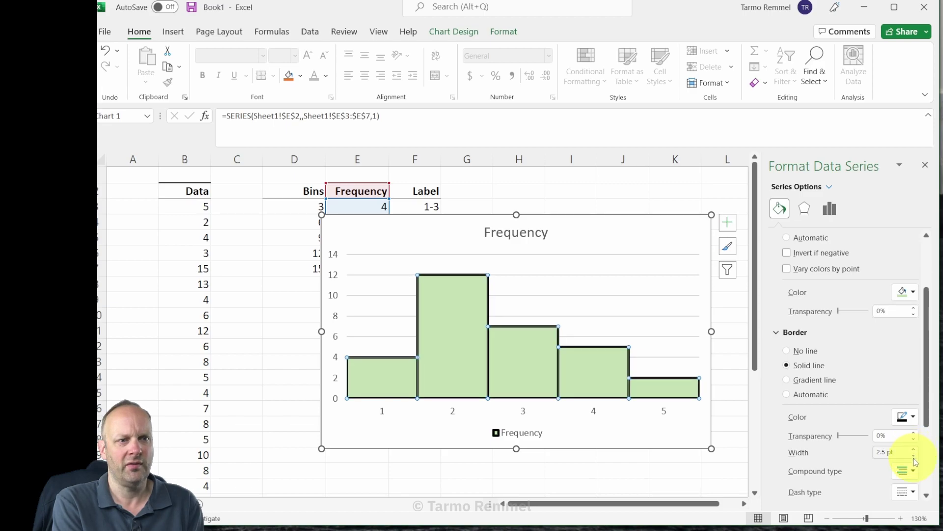
left_click(914, 455)
left_click(914, 455)
left_click(914, 455)
left_click(914, 455)
left_click(914, 455)
left_click(914, 455)
mouse_move(511, 351)
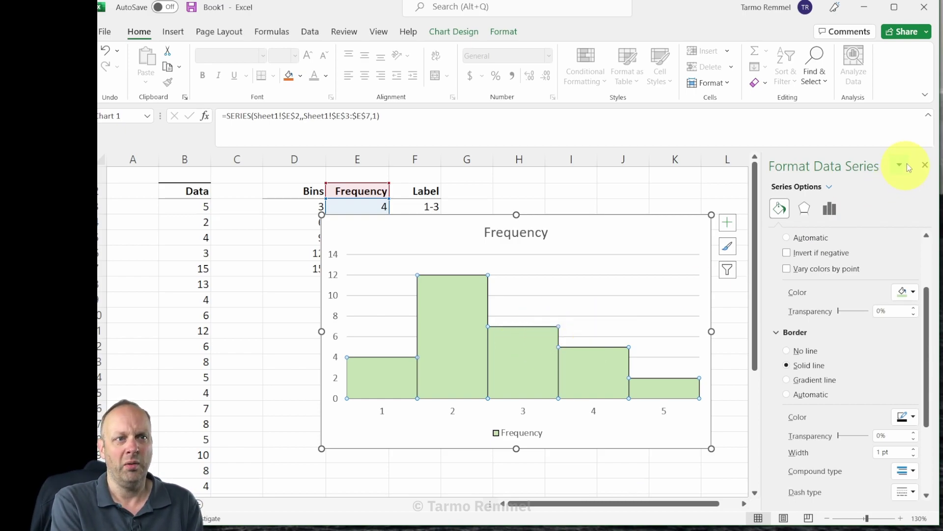
Step: Close the formatting pane and change the chart title to 'Histogram'
left_click(926, 167)
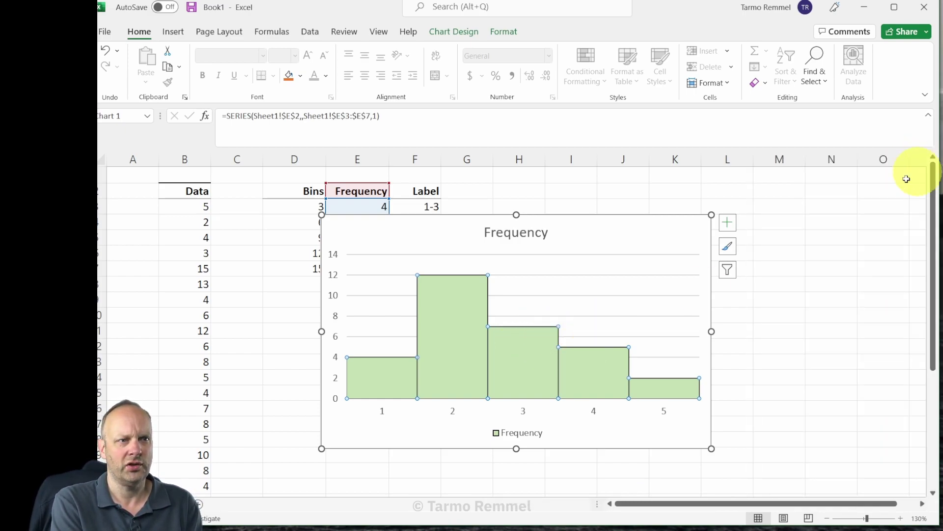
left_click(828, 253)
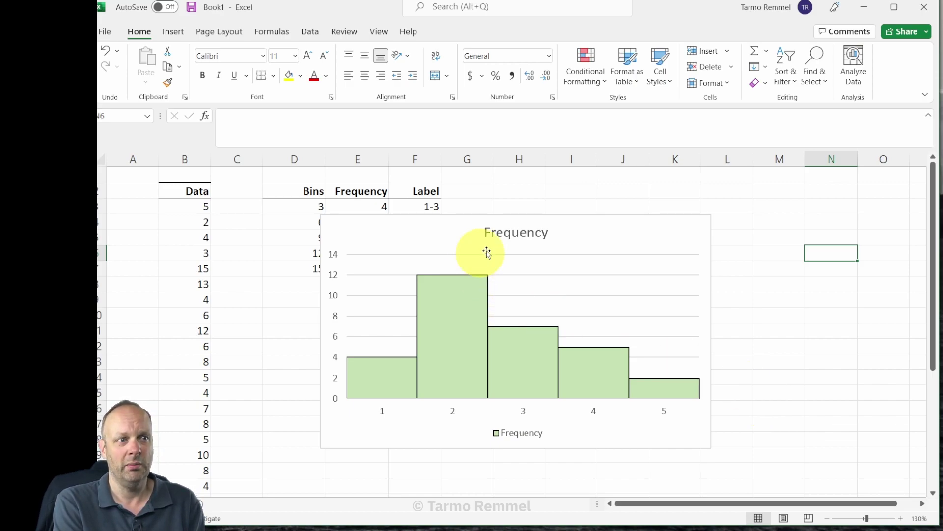
left_click(516, 236)
double_click(518, 236)
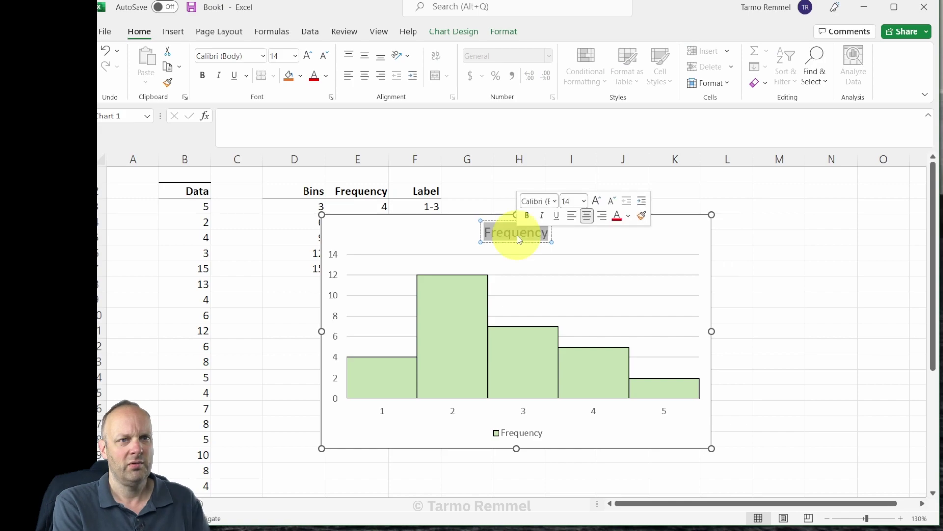
type("Histogram")
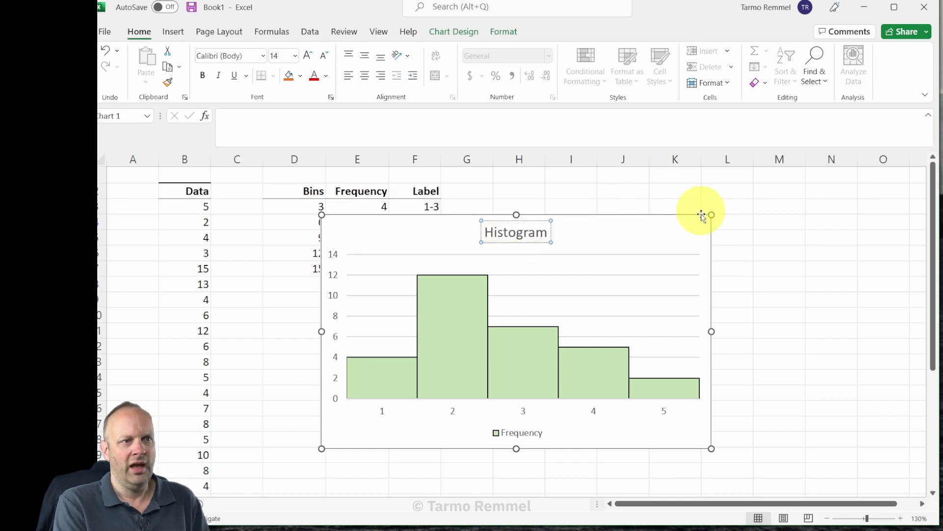
left_click(755, 271)
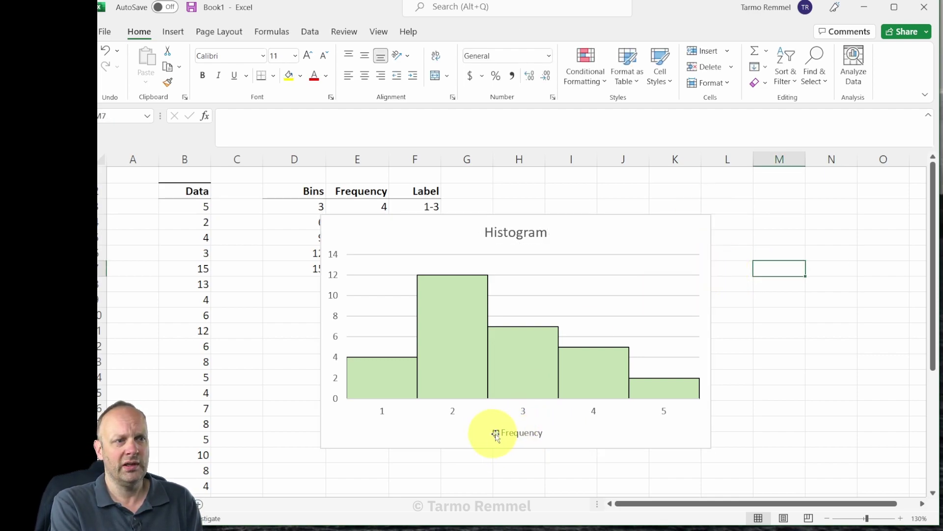
Step: Delete the Frequency legend from the bottom of the histogram
left_click(520, 438)
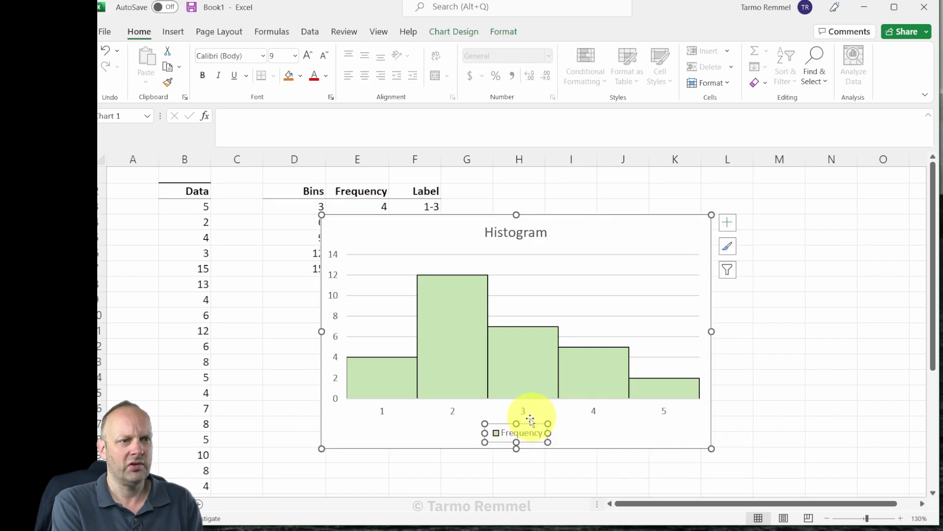
left_click(528, 421)
left_click(524, 436)
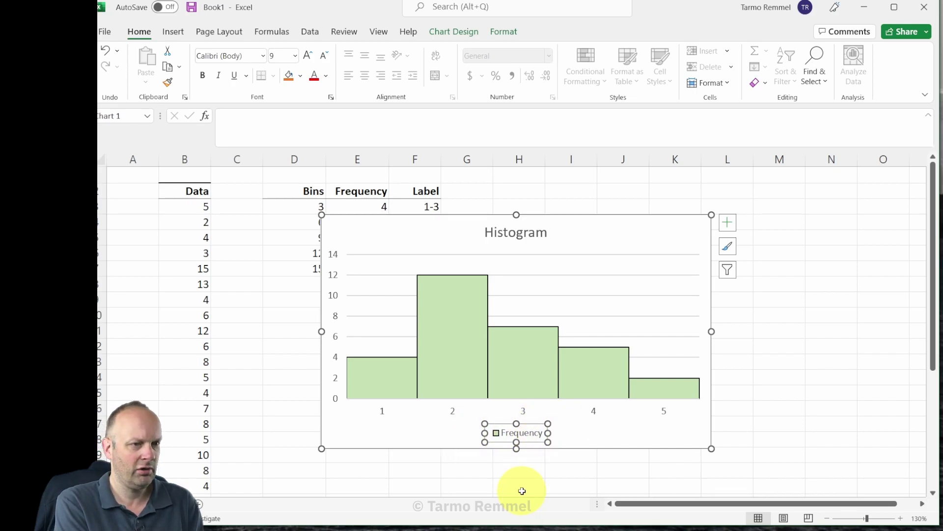
key("Delete")
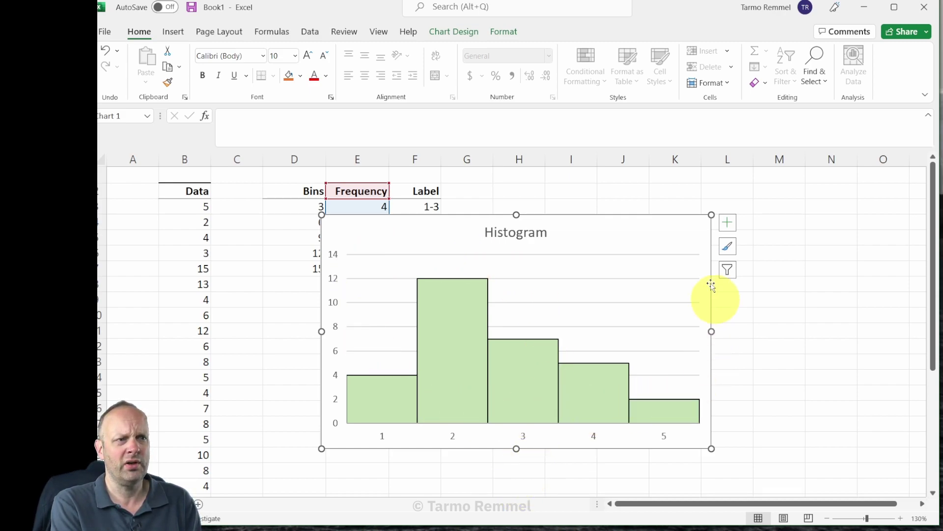
mouse_move(386, 406)
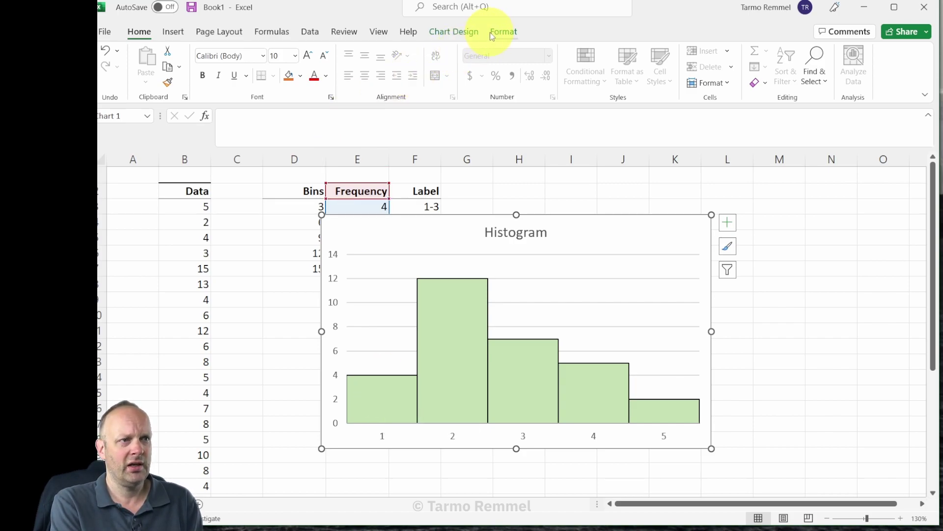
Step: Add a primary horizontal axis title to the histogram
left_click(458, 31)
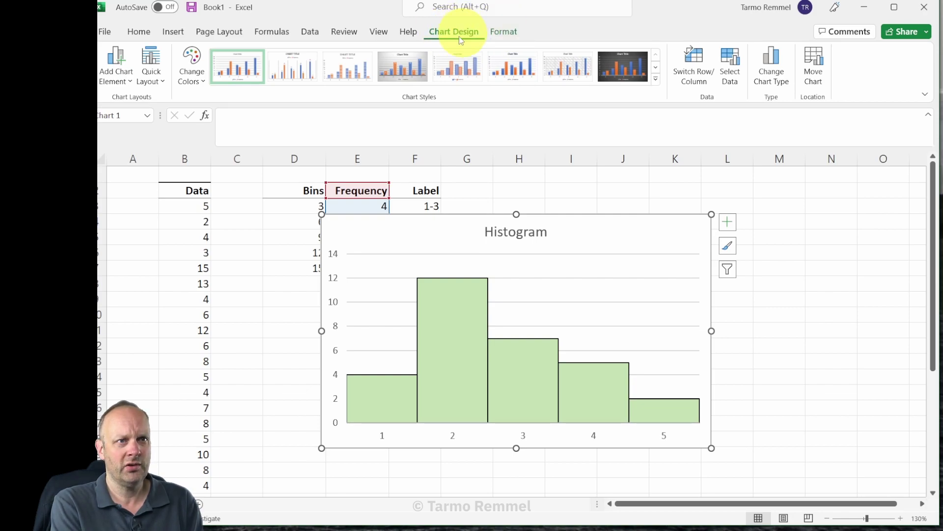
left_click(123, 67)
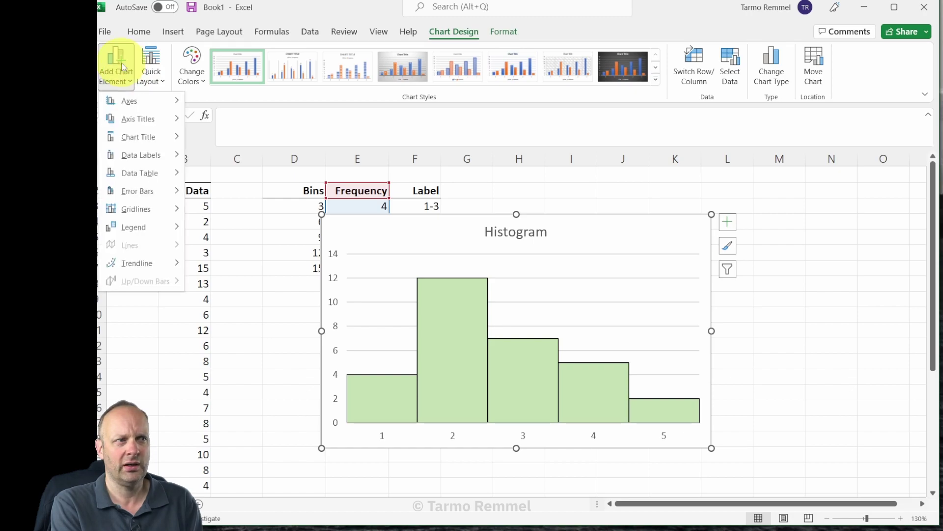
mouse_move(147, 119)
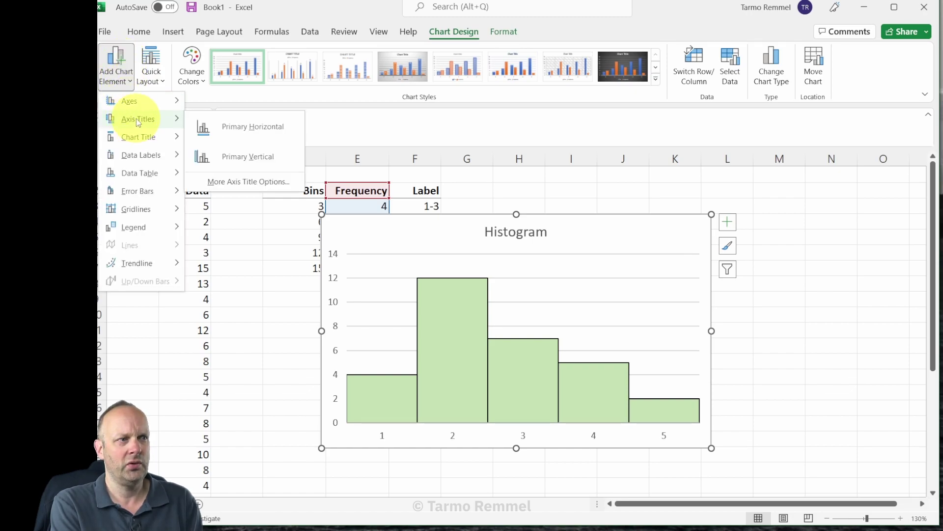
left_click(247, 130)
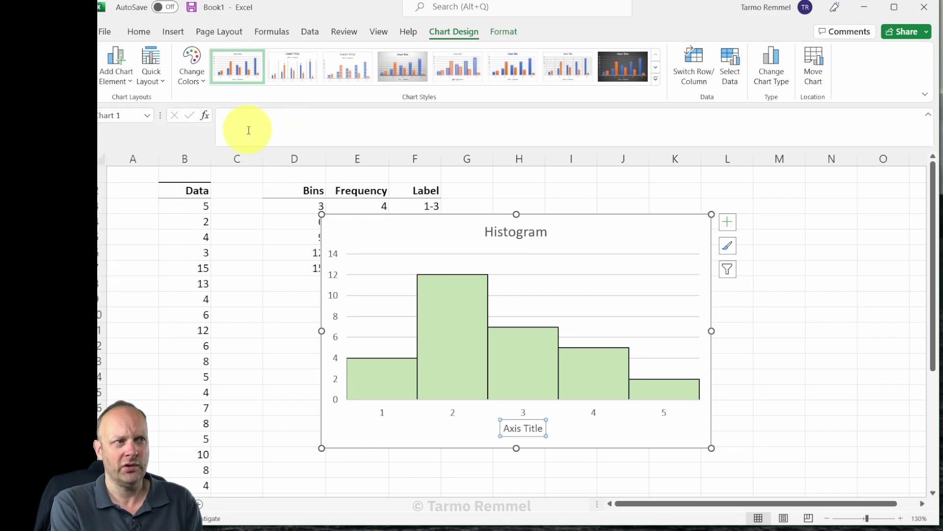
Step: Add a primary vertical axis title reading 'Frequency'
left_click(127, 71)
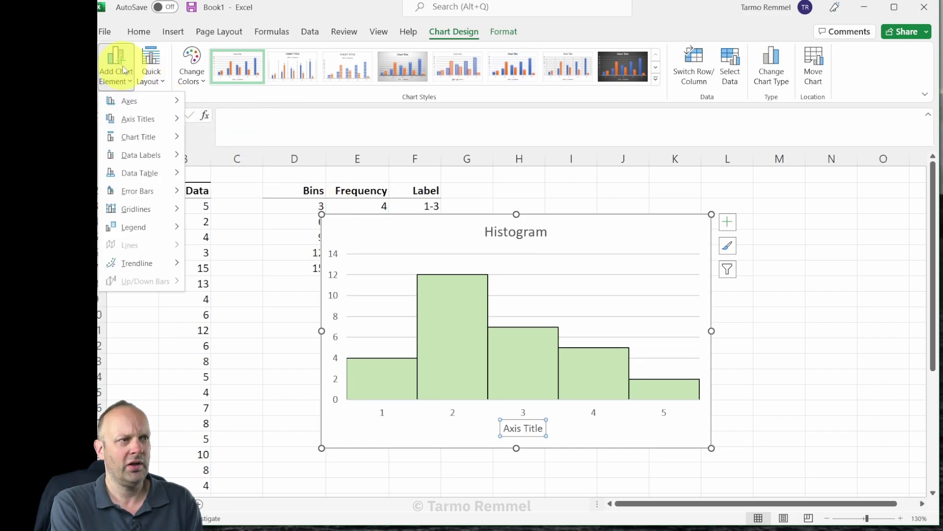
mouse_move(140, 118)
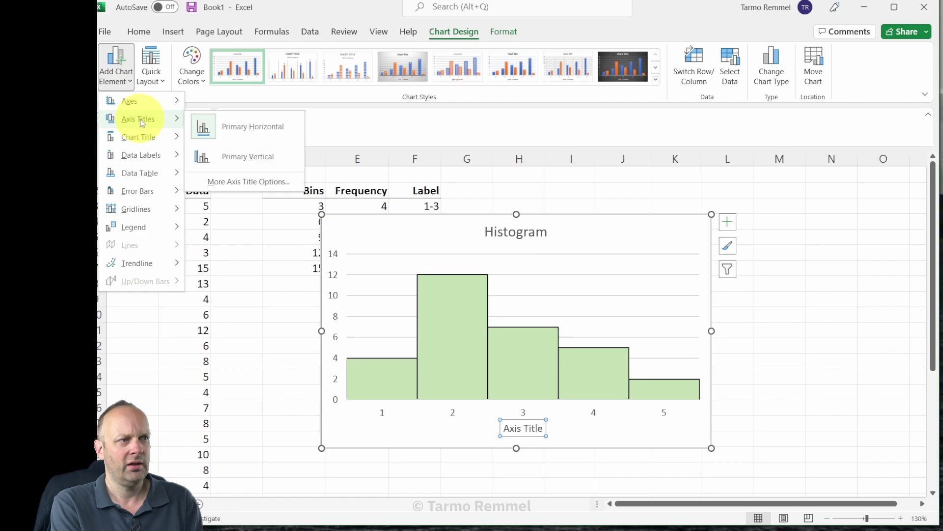
left_click(272, 157)
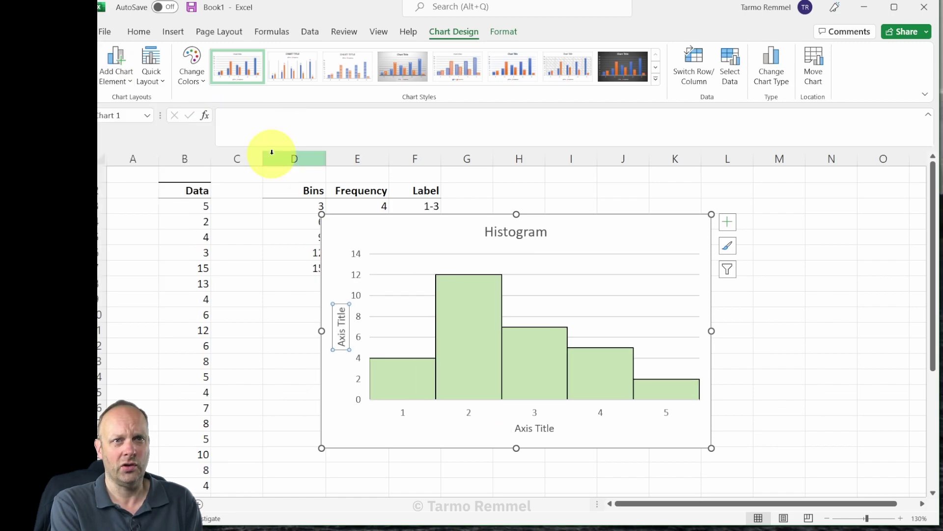
double_click(340, 329)
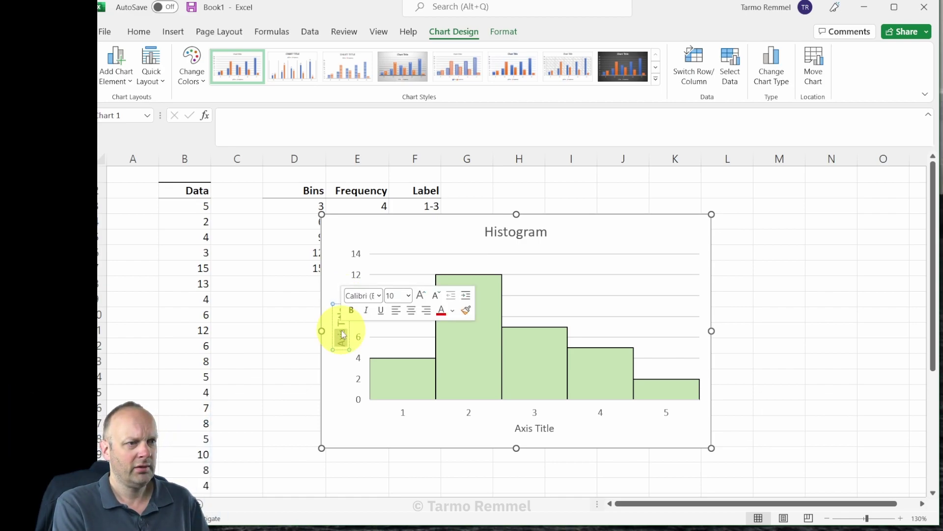
key("Delete")
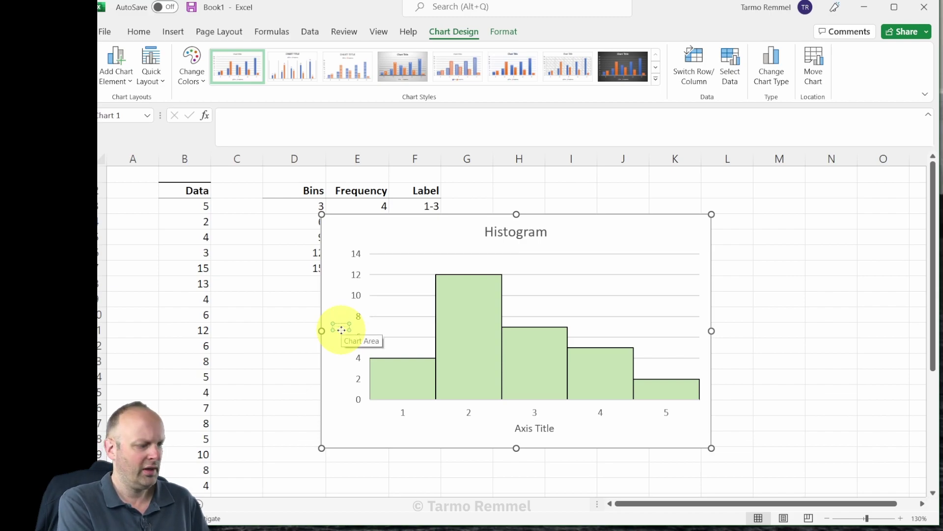
type("Frequency")
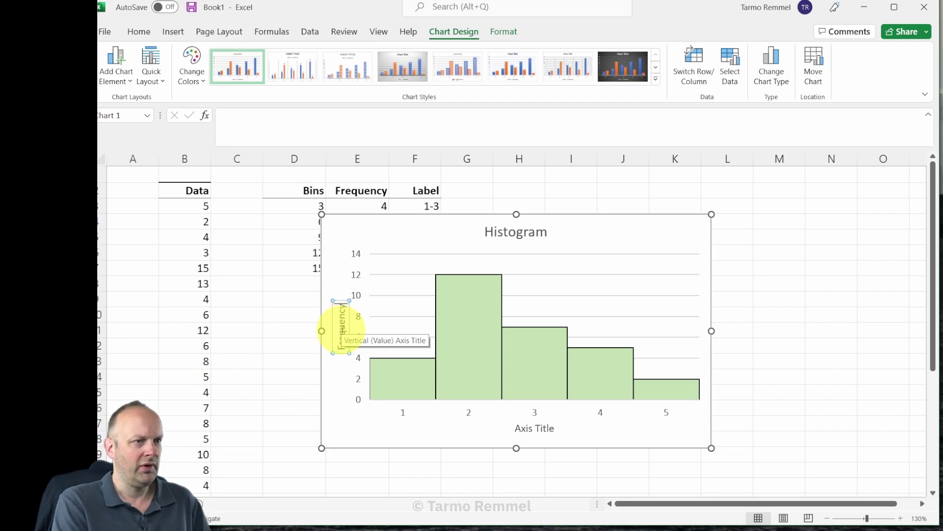
left_click(295, 423)
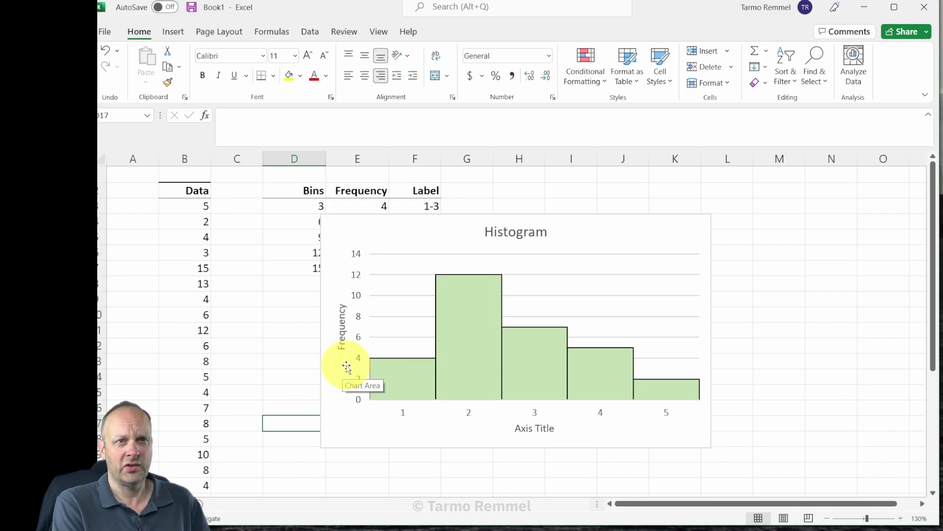
Step: Replace the horizontal axis placeholder title with 'Bin'
left_click(537, 429)
double_click(537, 428)
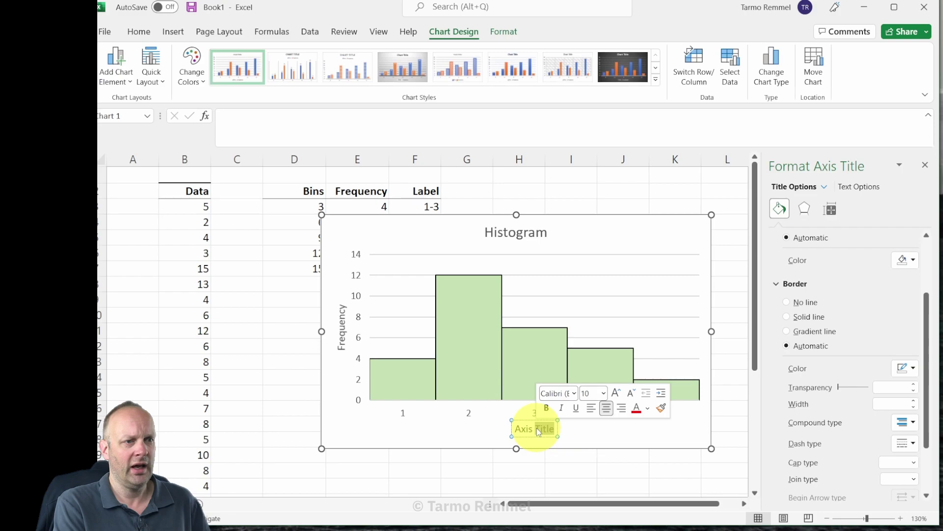
key("BackSpace")
key("BackSpace")
key("BackSpace")
key("BackSpace")
key("BackSpace")
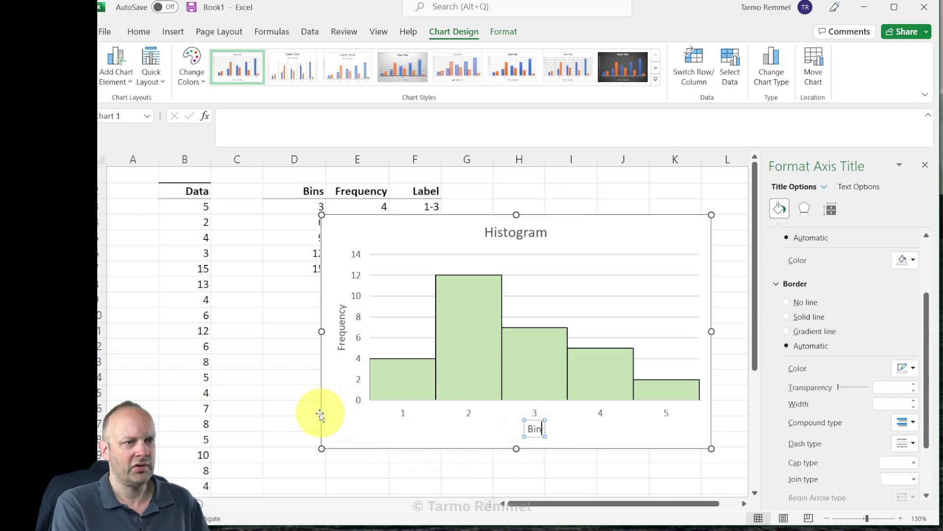
left_click(291, 409)
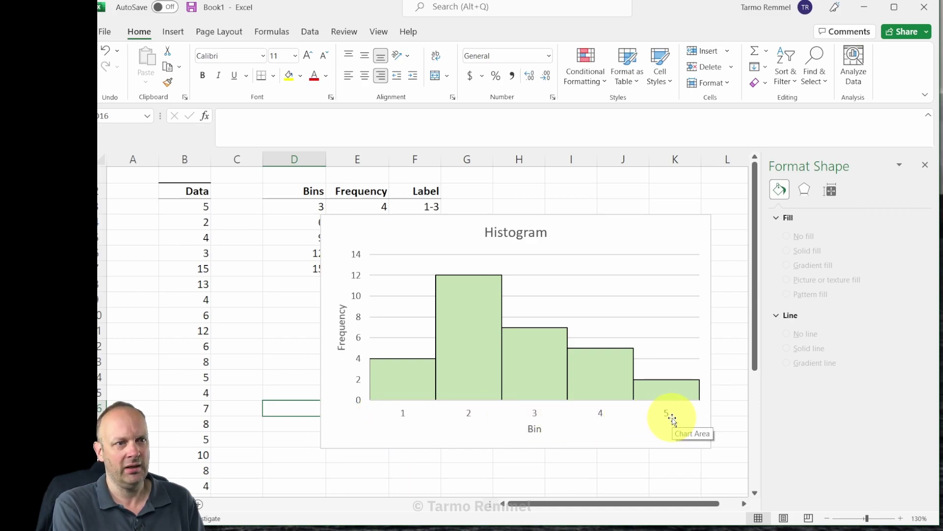
Step: Close the Format Shape pane and drag the histogram up beside column F
left_click(926, 166)
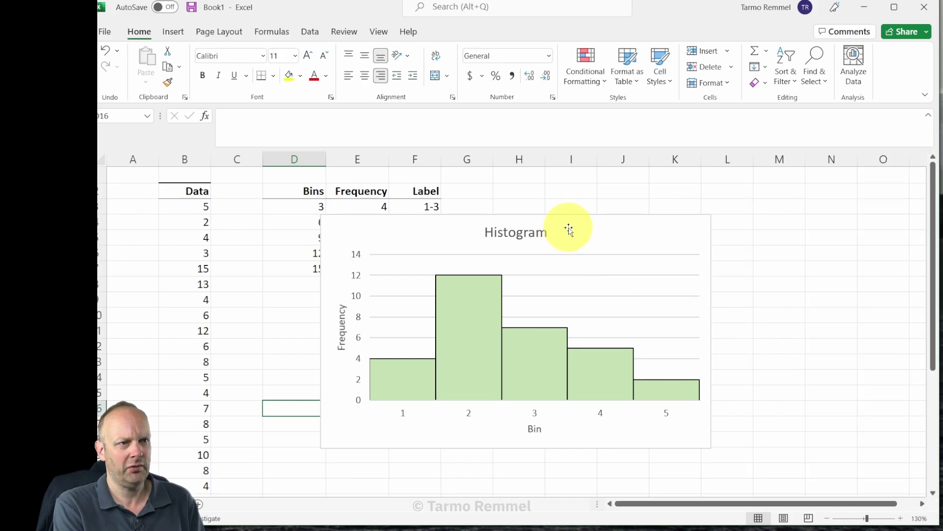
left_click_drag(569, 228, 717, 206)
left_click(352, 360)
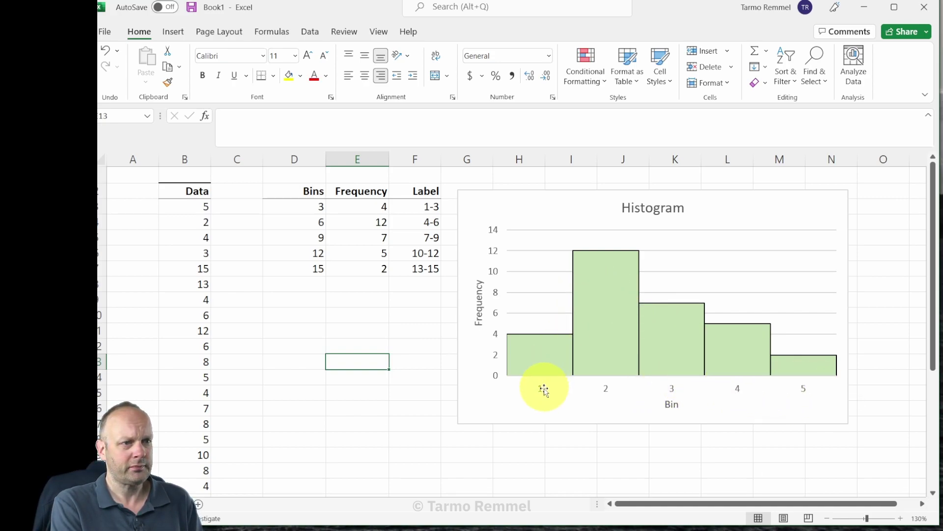
left_click(495, 423)
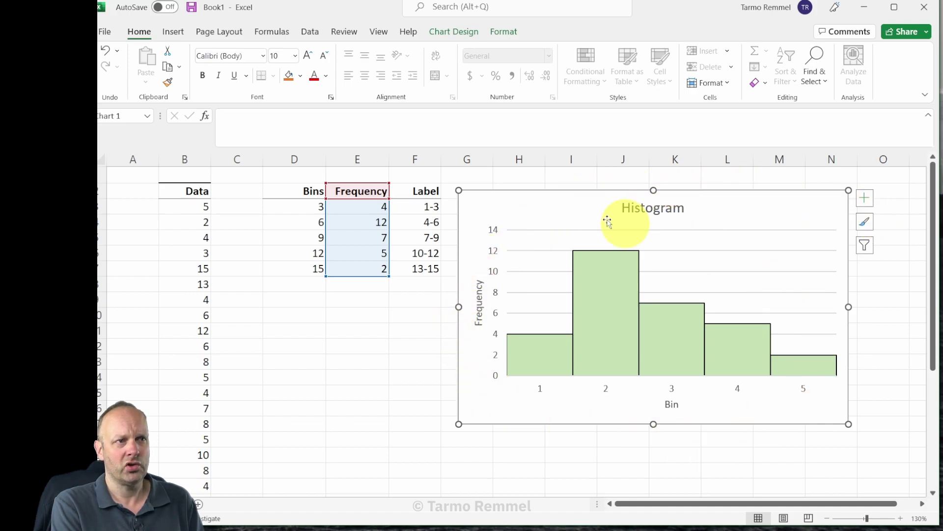
left_click(465, 33)
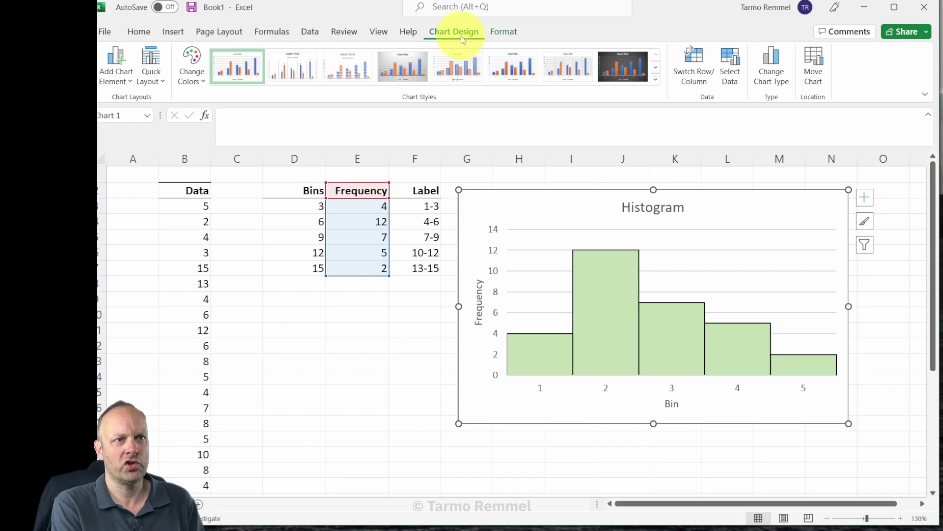
Step: Set the horizontal axis labels to cells F3:F7, showing 1-3 through 13-15
left_click(732, 72)
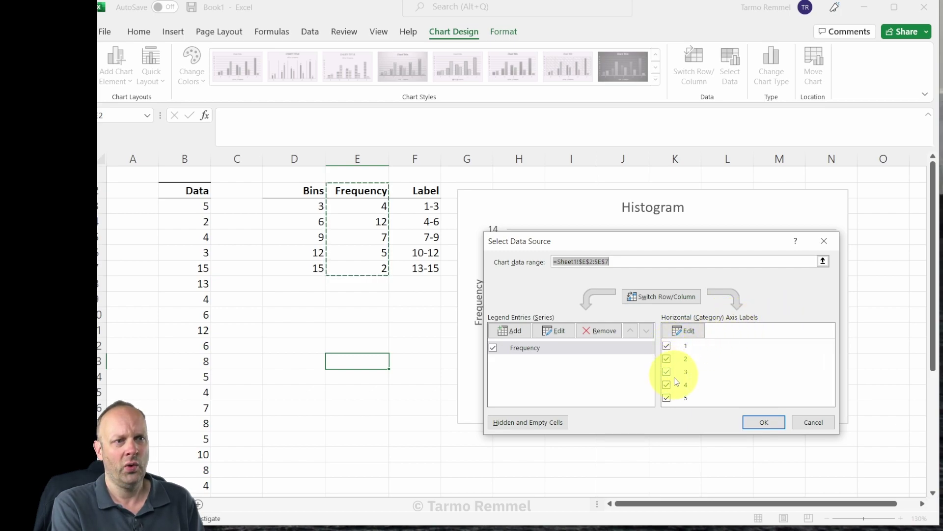
left_click_drag(701, 241, 702, 194)
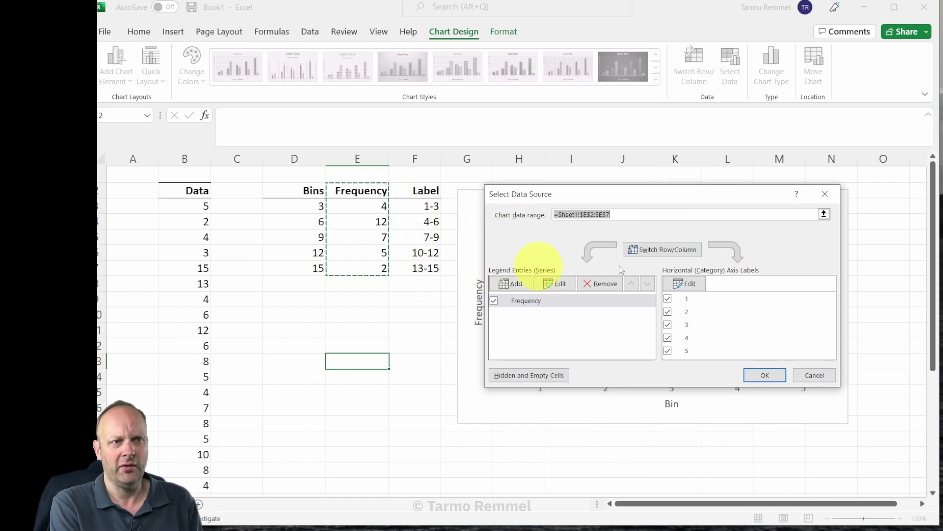
left_click(692, 287)
left_click(688, 339)
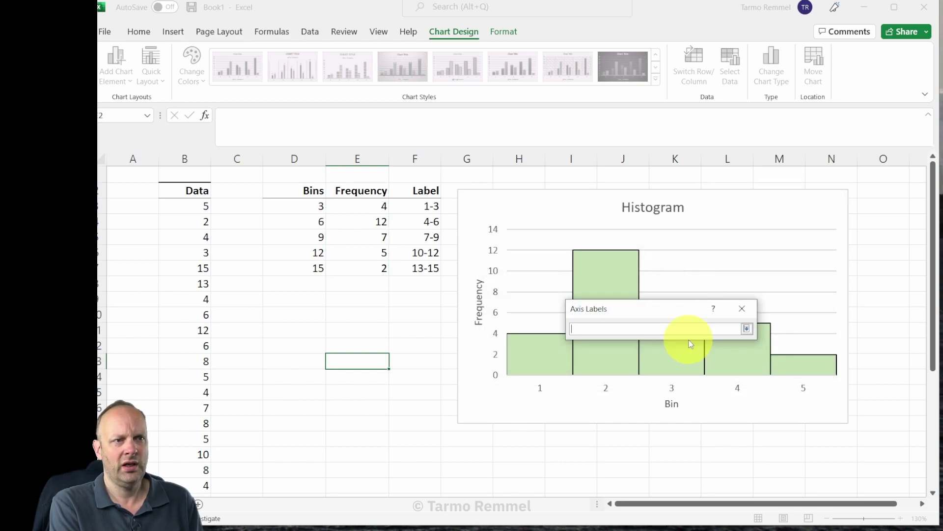
left_click_drag(423, 207, 427, 275)
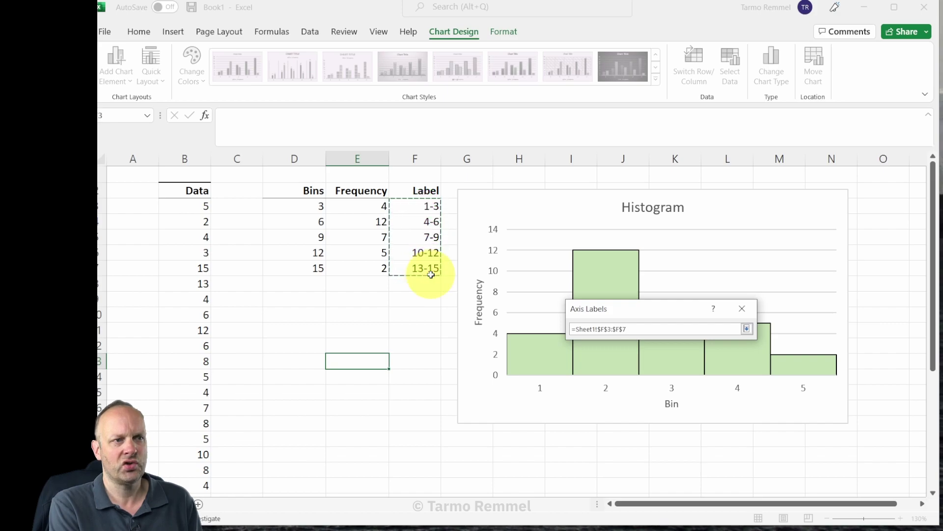
left_click(746, 327)
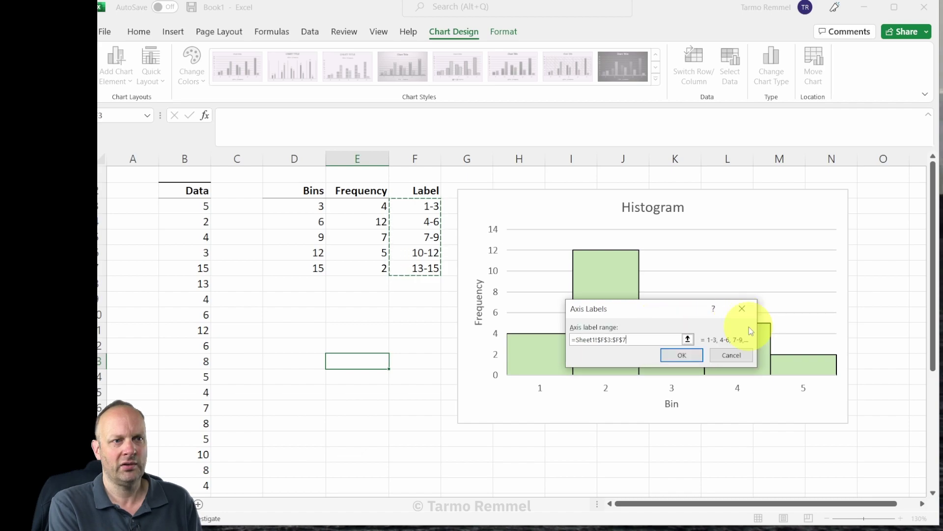
left_click(688, 355)
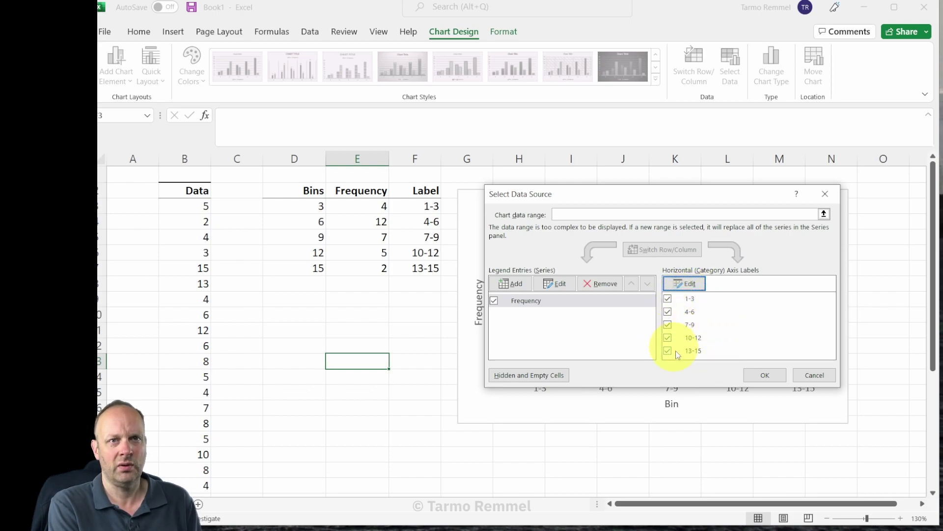
left_click(754, 375)
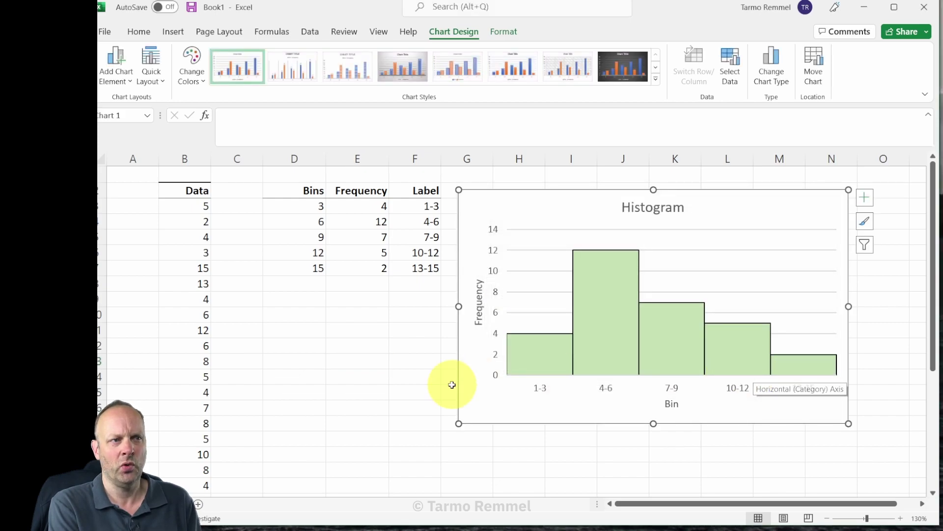
left_click(388, 387)
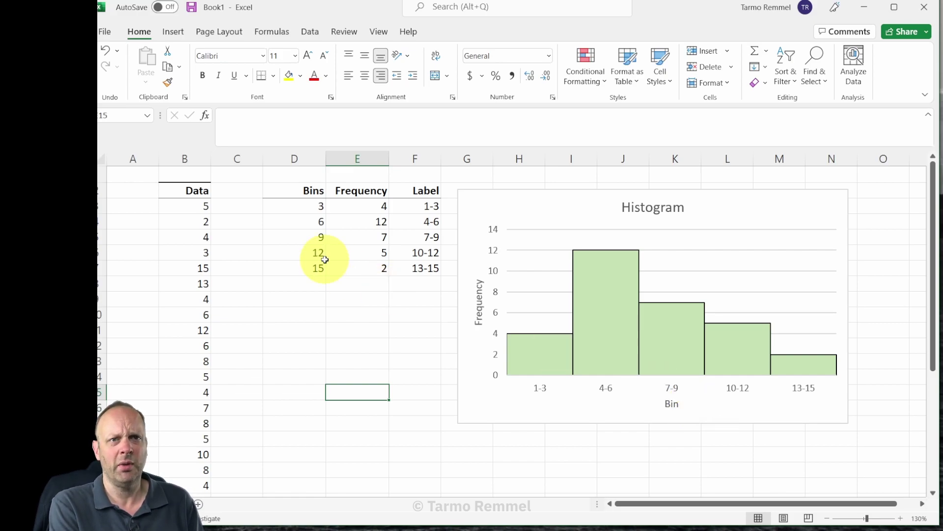
Step: Change data cell B7 from 15 to 3, updating frequencies to 5, 12, 7, 5, 1
left_click(196, 270)
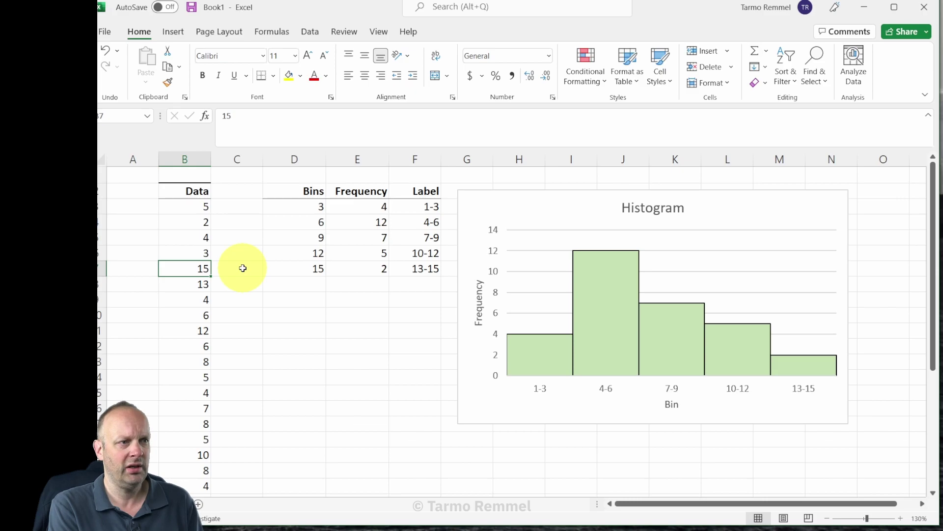
type("3")
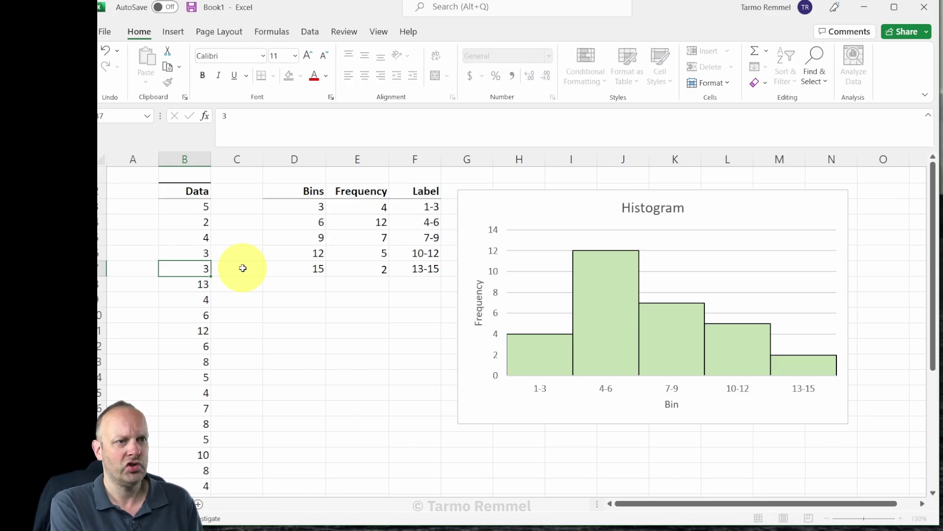
key("Return")
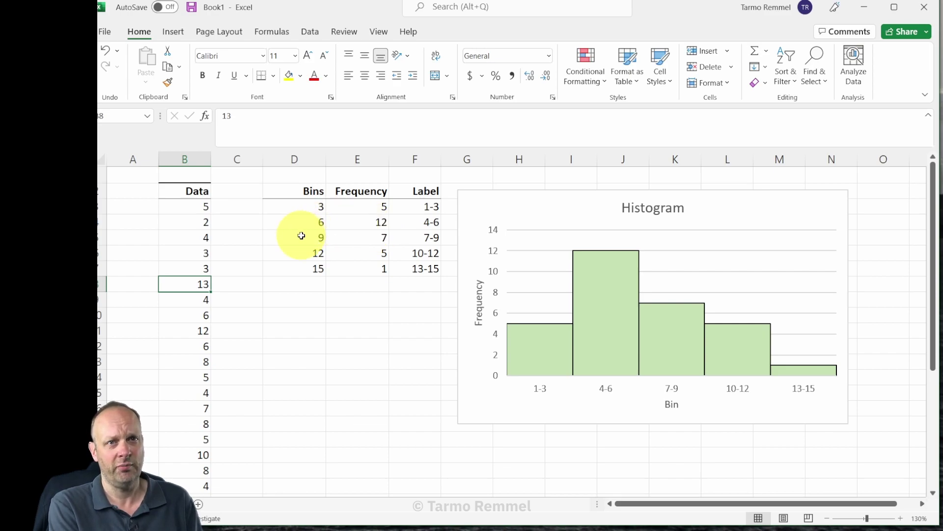
mouse_move(640, 291)
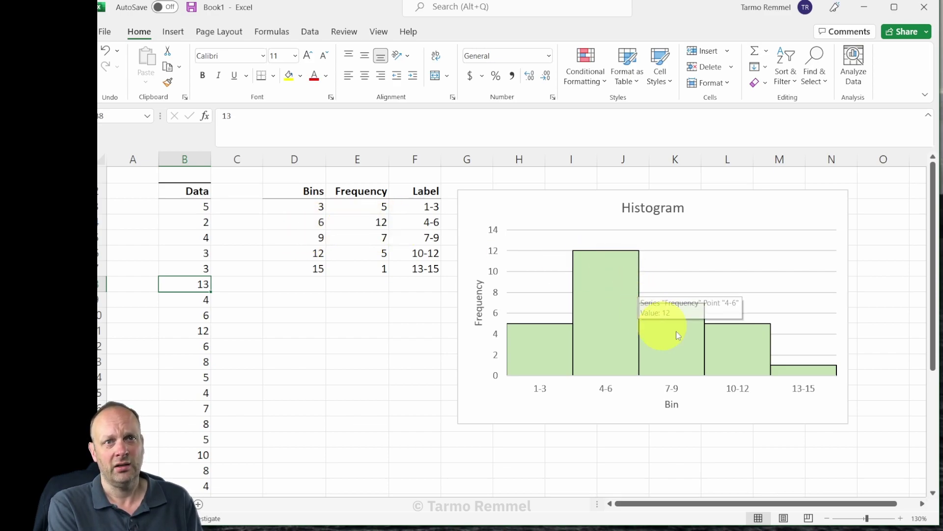